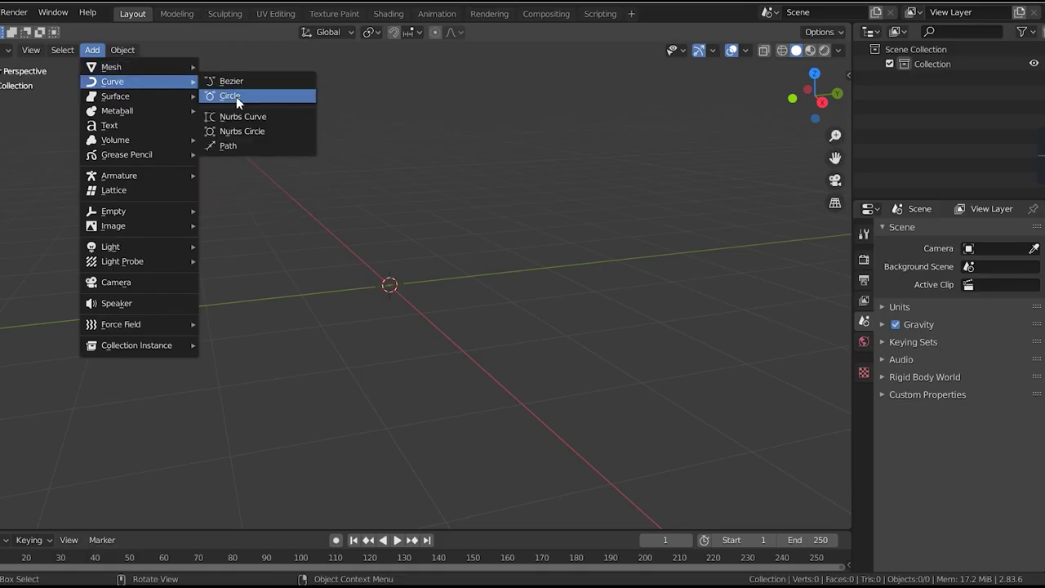
- Add two Bezier circles, shrink BezierCircle.001 to 0.751, and select the original BezierCircle
left_click(236, 97)
middle_click_drag(365, 165, 370, 249)
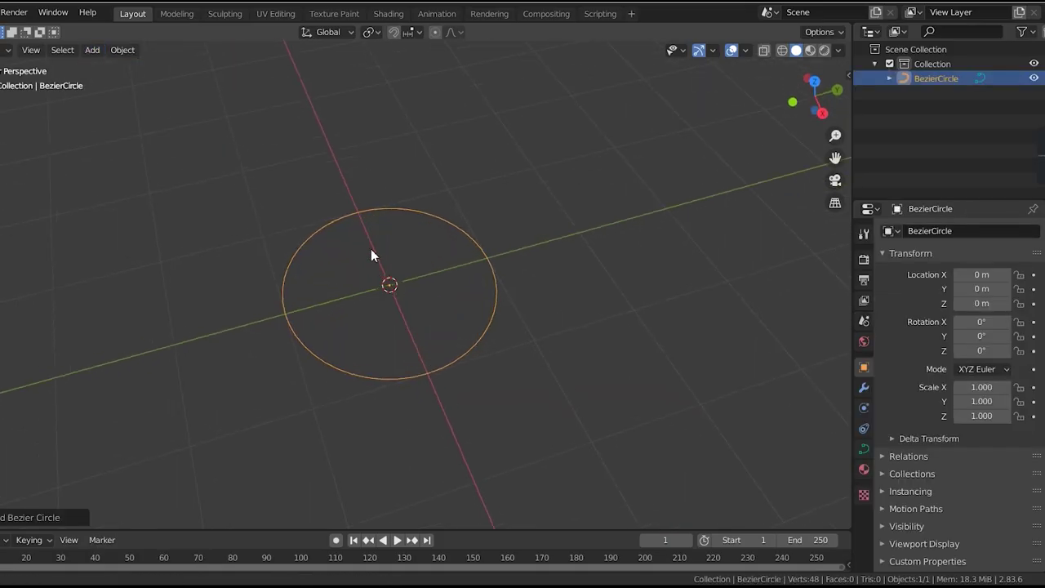
left_click(92, 49)
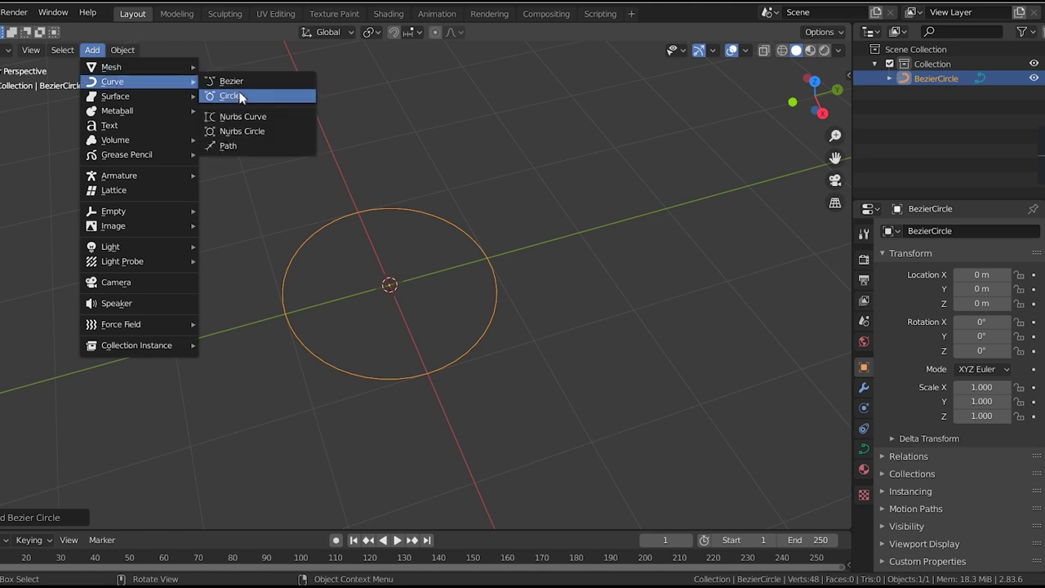
left_click(241, 97)
key("s")
left_click(583, 270)
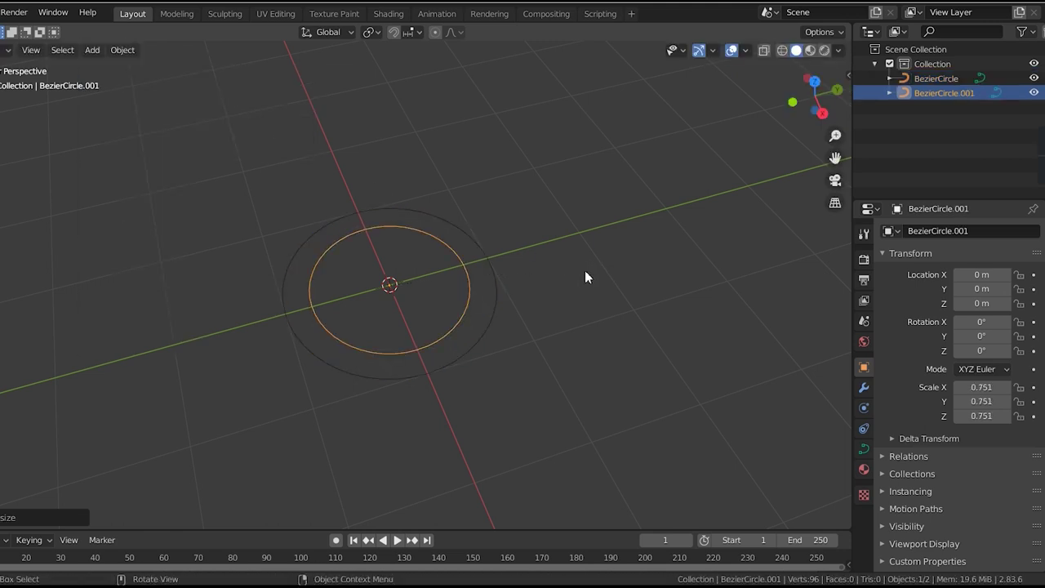
left_click(938, 79)
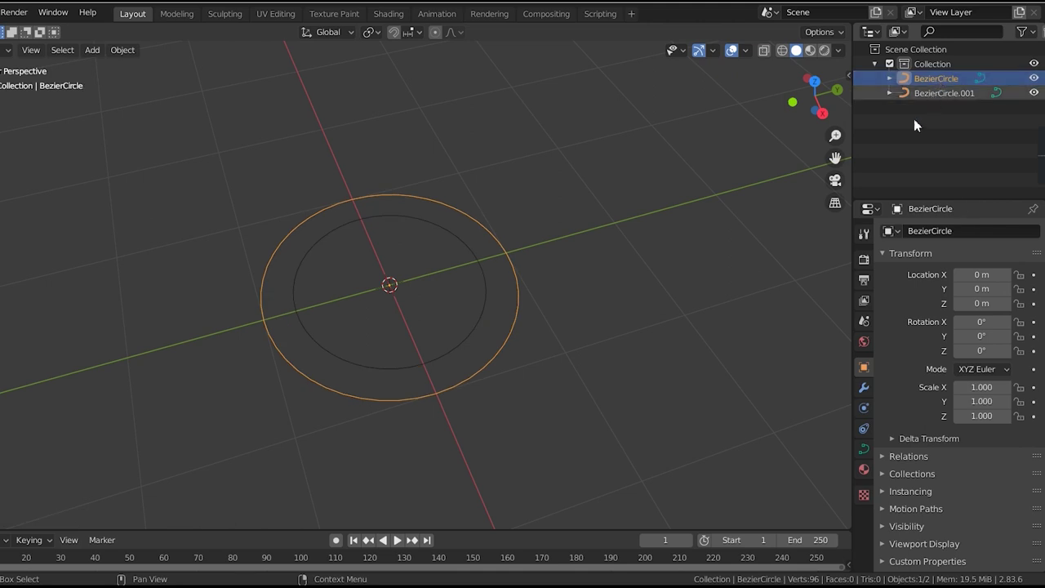
- Set BezierCircle's Geometry bevel object to BezierCircle.001 using the eyedropper
left_click(864, 452)
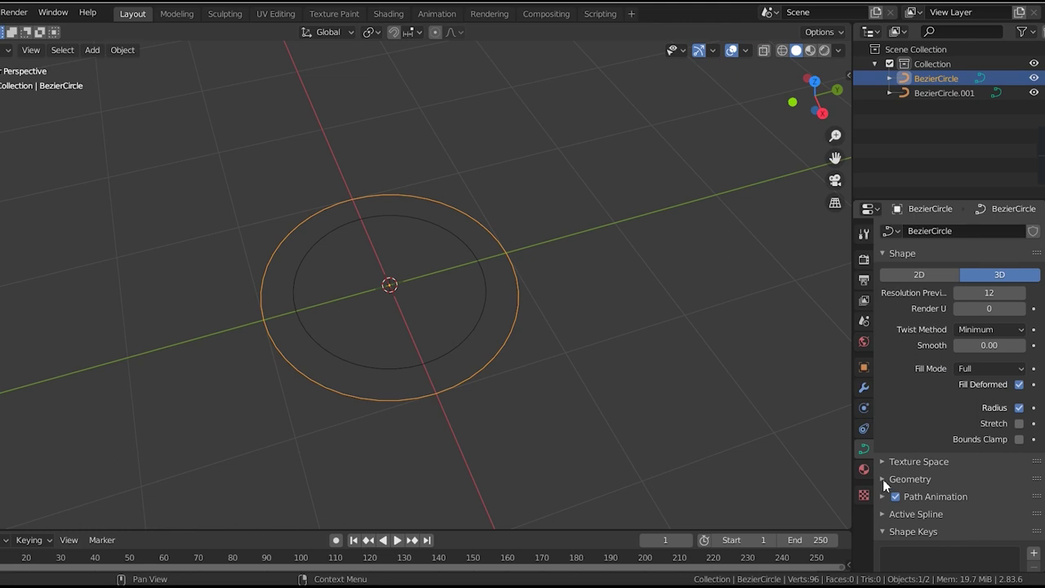
left_click(883, 480)
scroll(890, 478, "down", 4)
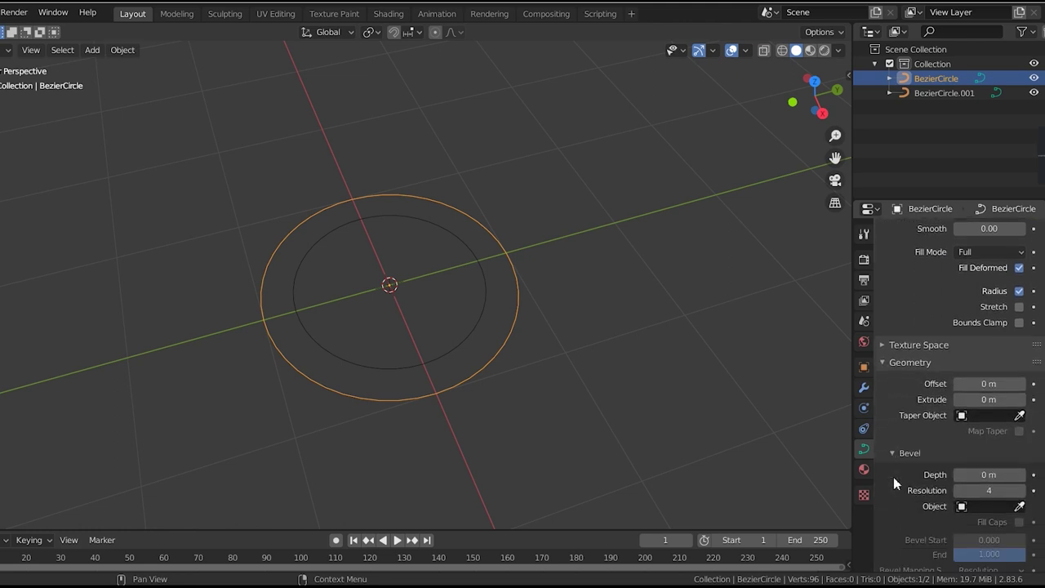
scroll(894, 478, "down", 1)
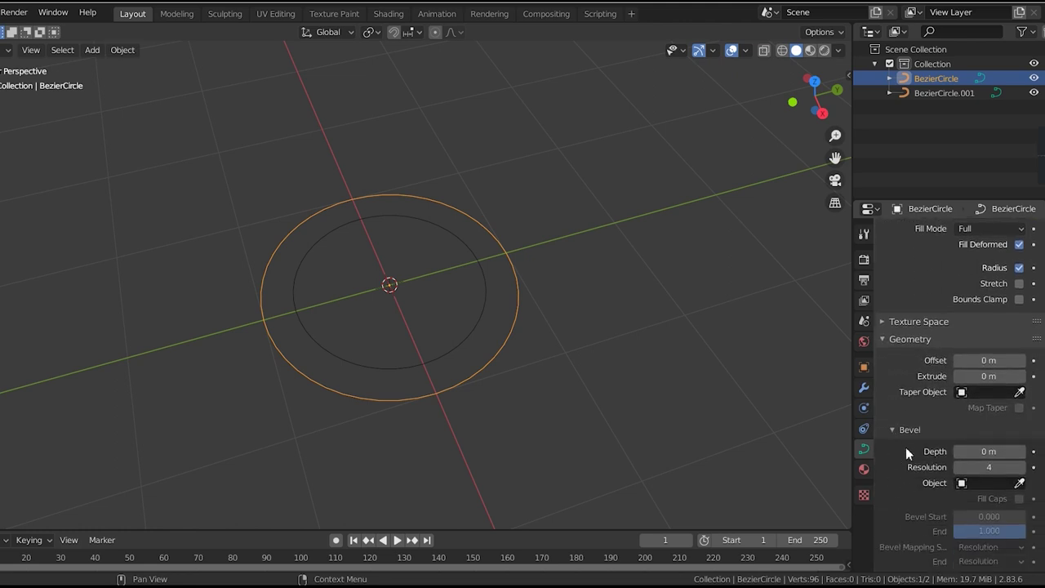
left_click(1019, 484)
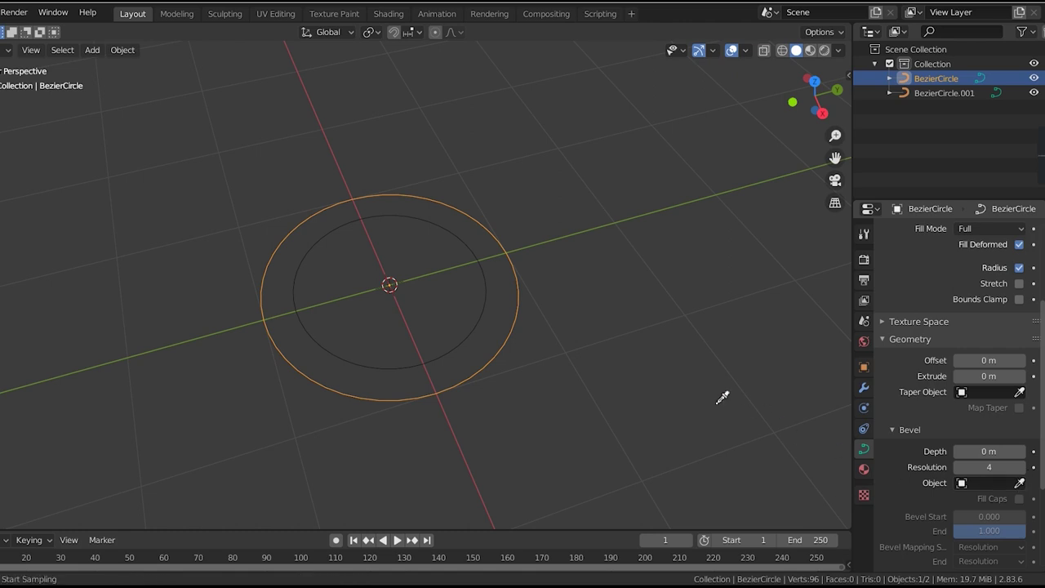
left_click(479, 317)
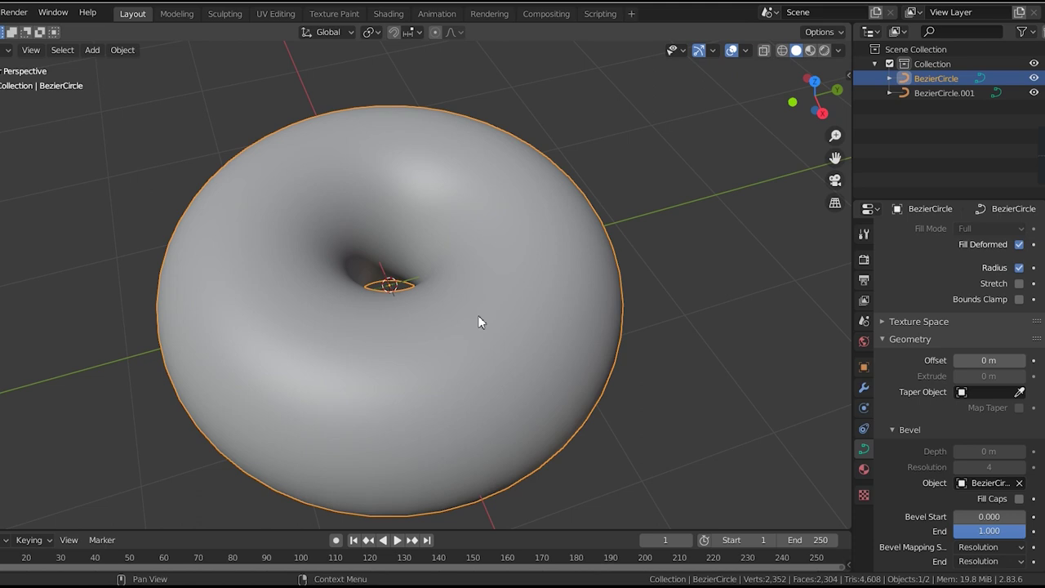
- Shrink the BezierCircle.001 profile to about 0.23 so the torus tube becomes thinner
left_click(939, 96)
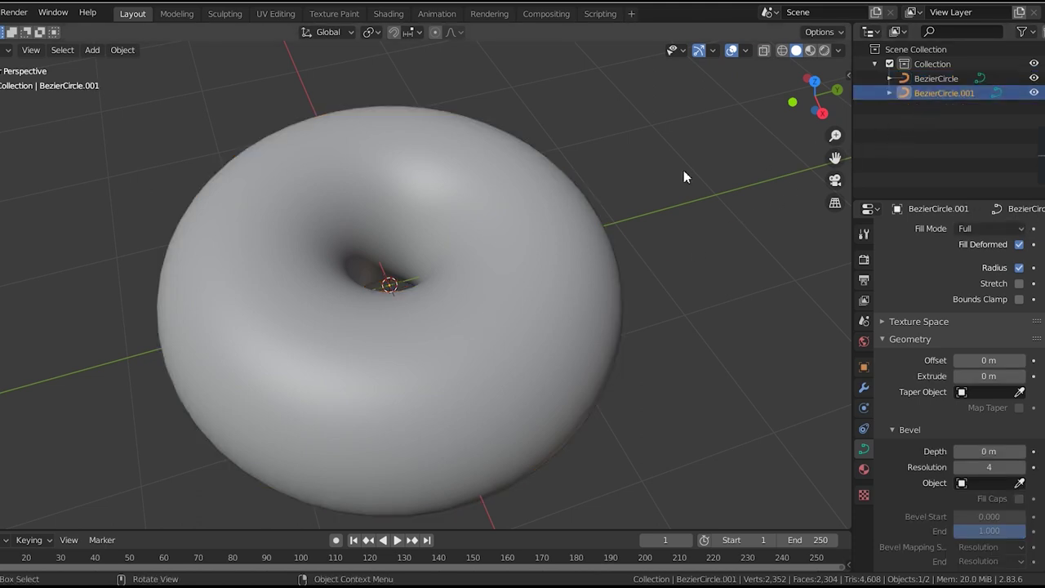
key("s")
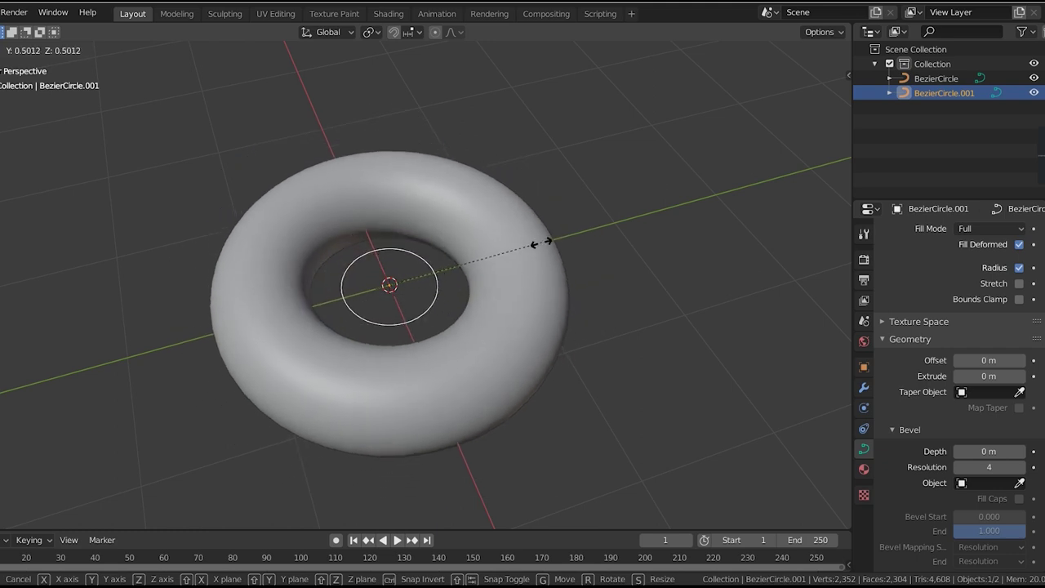
left_click(461, 273)
scroll(414, 268, "up", 1)
scroll(413, 269, "up", 3)
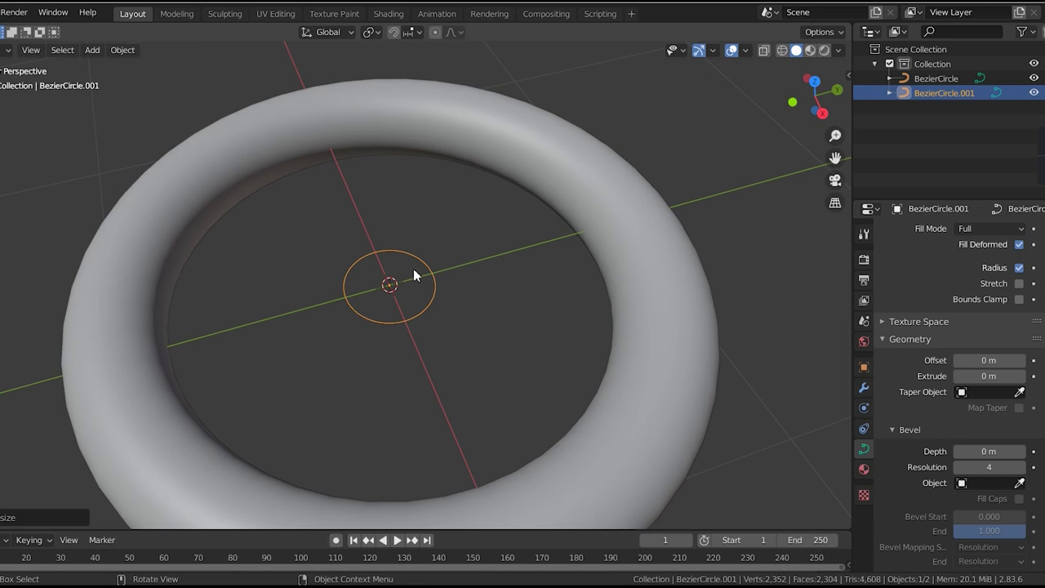
mouse_move(404, 293)
middle_mouse_down()
mouse_move(559, 258)
mouse_move(402, 316)
mouse_move(397, 282)
mouse_move(442, 314)
mouse_move(428, 327)
mouse_move(431, 364)
middle_mouse_up()
scroll(404, 288, "up", 2)
scroll(403, 290, "up", 1)
scroll(443, 314, "down", 3)
scroll(427, 362, "up", 1)
scroll(430, 327, "up", 1)
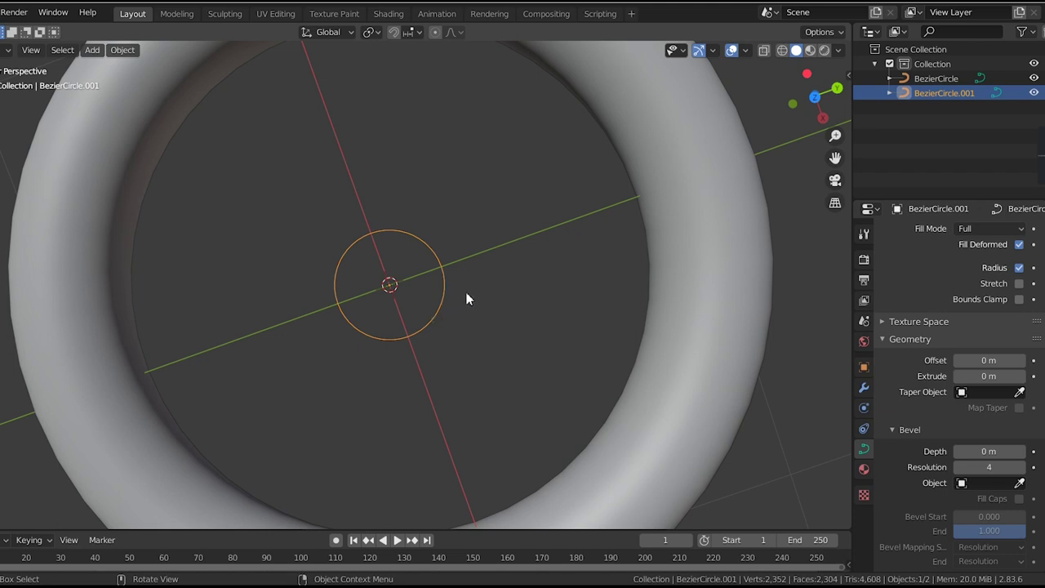
- In Edit Mode, move a box-selected control point of the profile curve down and left
key("Tab")
left_click_drag(454, 254, 434, 274)
key("g")
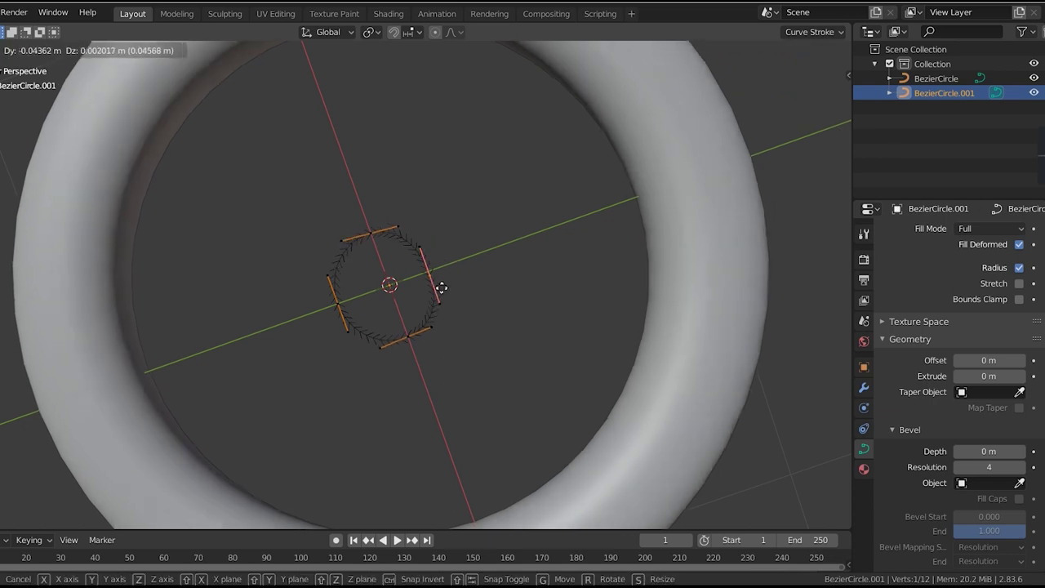
left_click(378, 305)
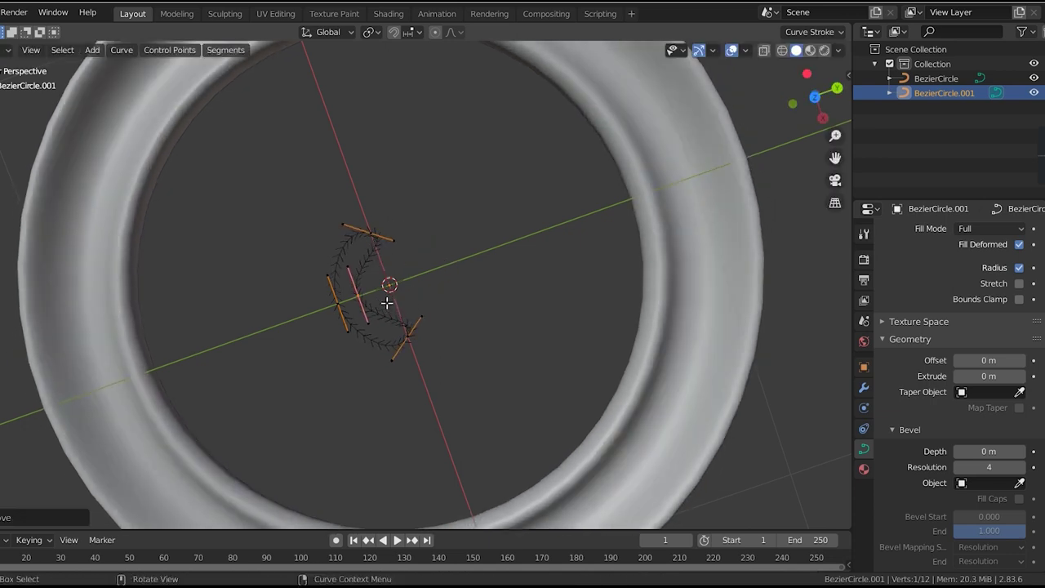
mouse_move(431, 329)
middle_mouse_down()
mouse_move(448, 198)
mouse_move(464, 272)
middle_mouse_up()
scroll(464, 273, "up", 1)
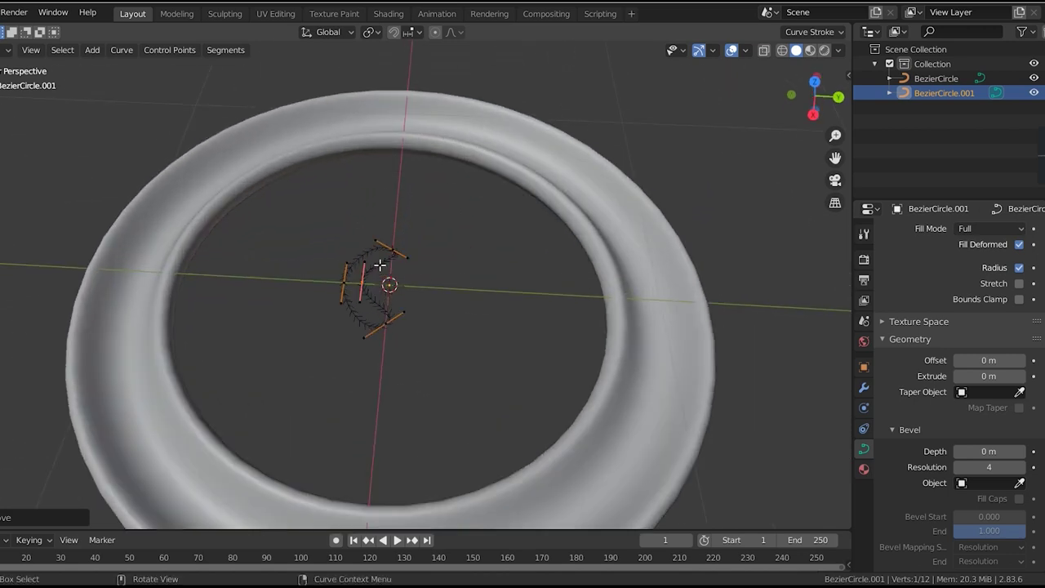
- Pull the profile's top control point up and right and another point down and left
left_click(395, 248)
key("g")
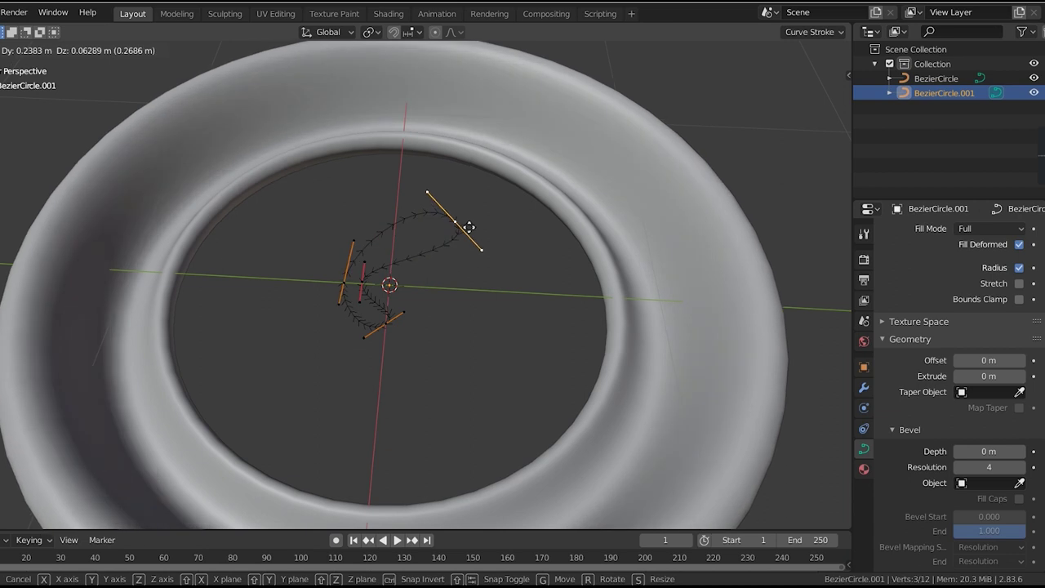
left_click(470, 228)
mouse_move(510, 310)
middle_mouse_down()
mouse_move(503, 245)
mouse_move(579, 193)
mouse_move(629, 226)
mouse_move(427, 330)
middle_mouse_up()
scroll(425, 329, "up", 2)
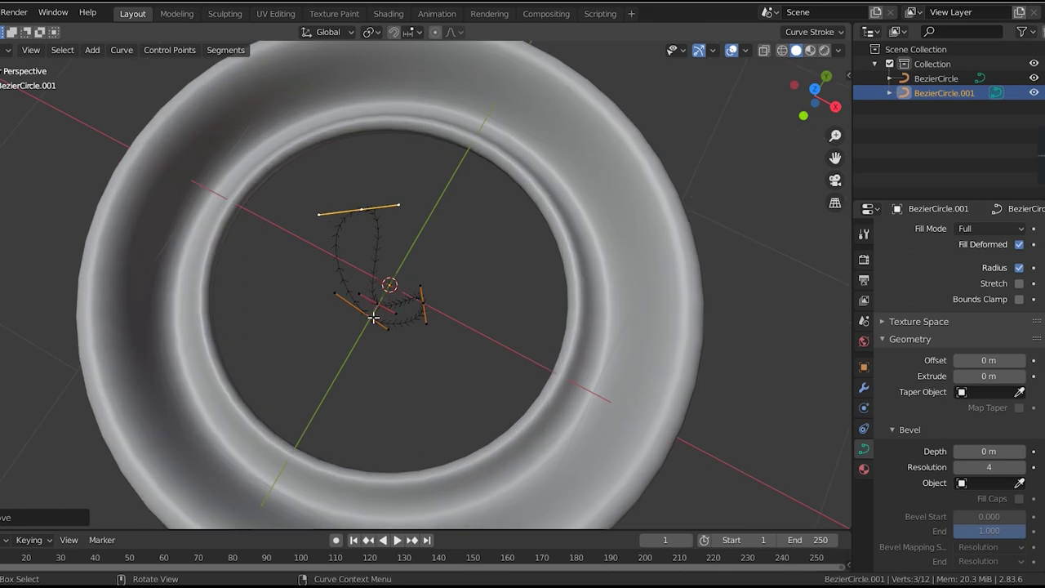
left_click_drag(373, 318, 337, 397)
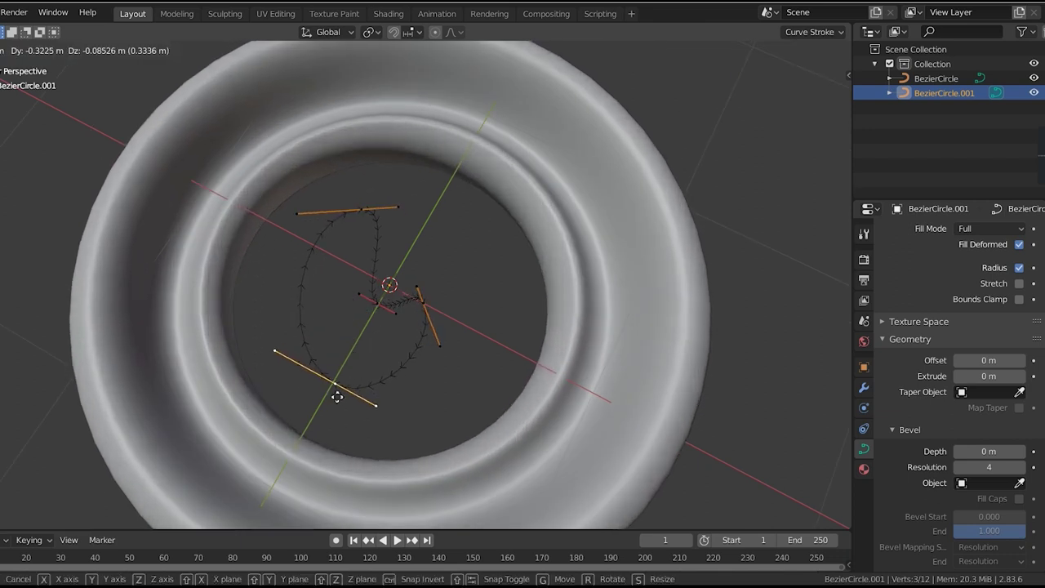
left_click(337, 397)
mouse_move(483, 362)
middle_mouse_down()
mouse_move(455, 359)
mouse_move(421, 275)
mouse_move(310, 299)
mouse_move(297, 250)
mouse_move(302, 310)
mouse_move(368, 327)
middle_mouse_up()
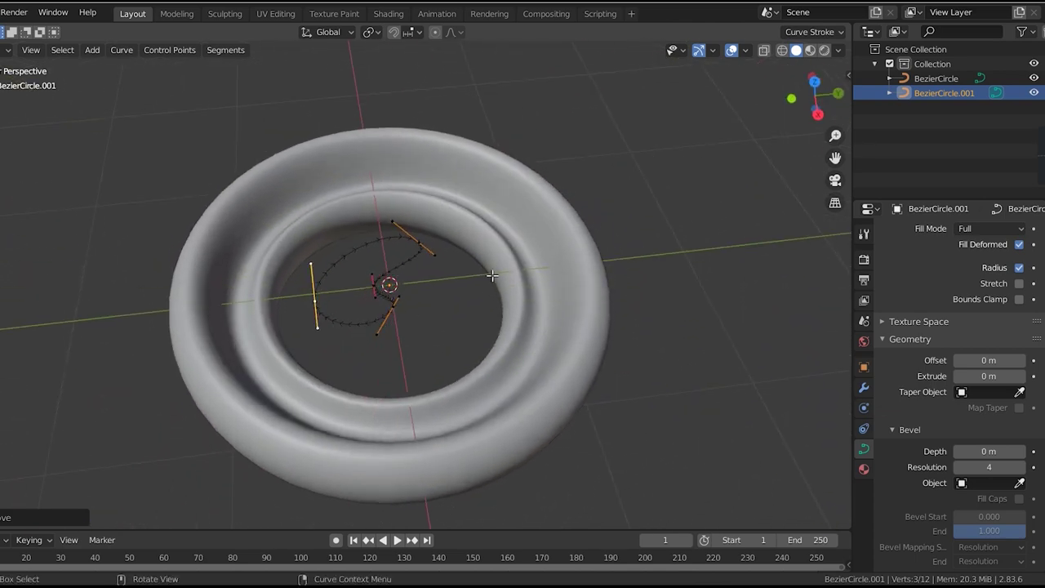
- Scale the reshaped profile curve by 0.4424 and select the BezierCircle path
left_click(997, 93)
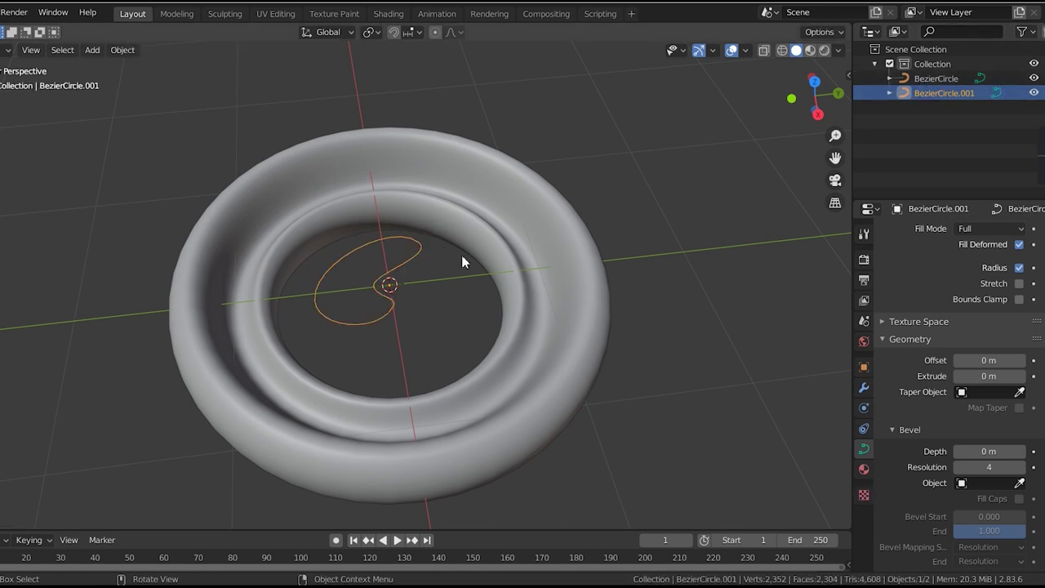
key("s")
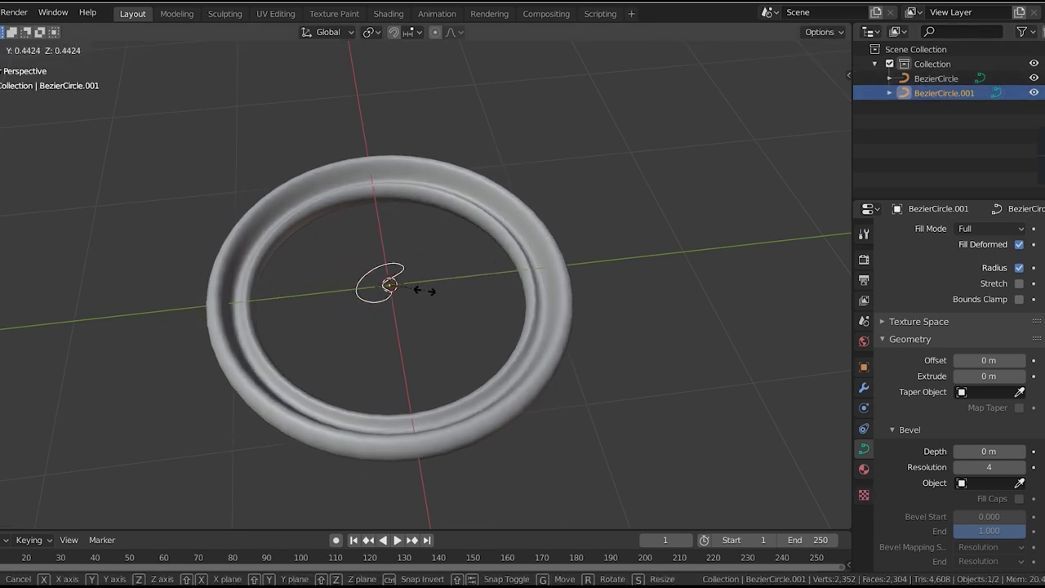
left_click(420, 294)
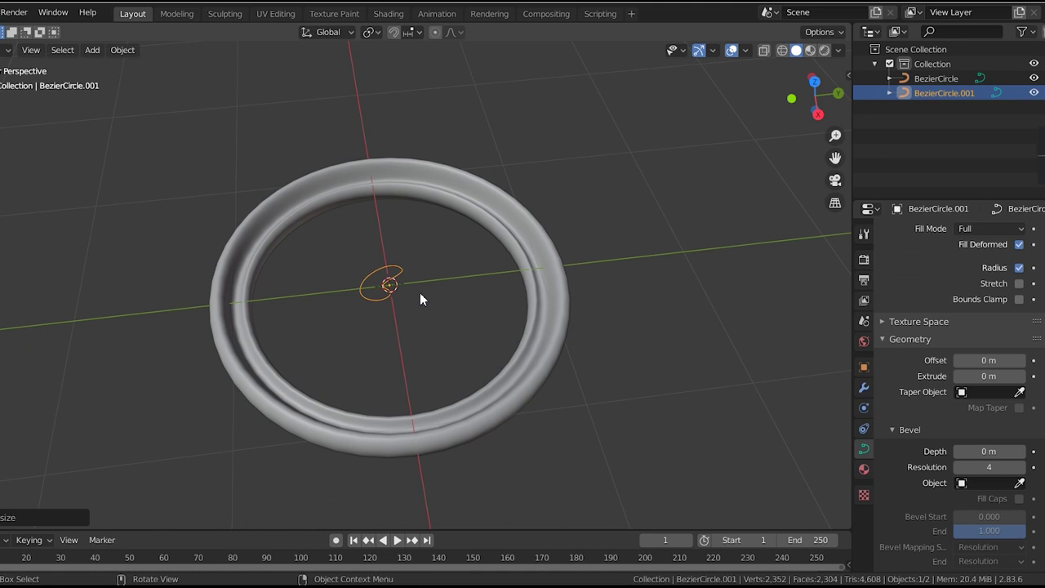
left_click(939, 74)
- In Edit Mode, move the ring's right control point and its handle outward
key("Tab")
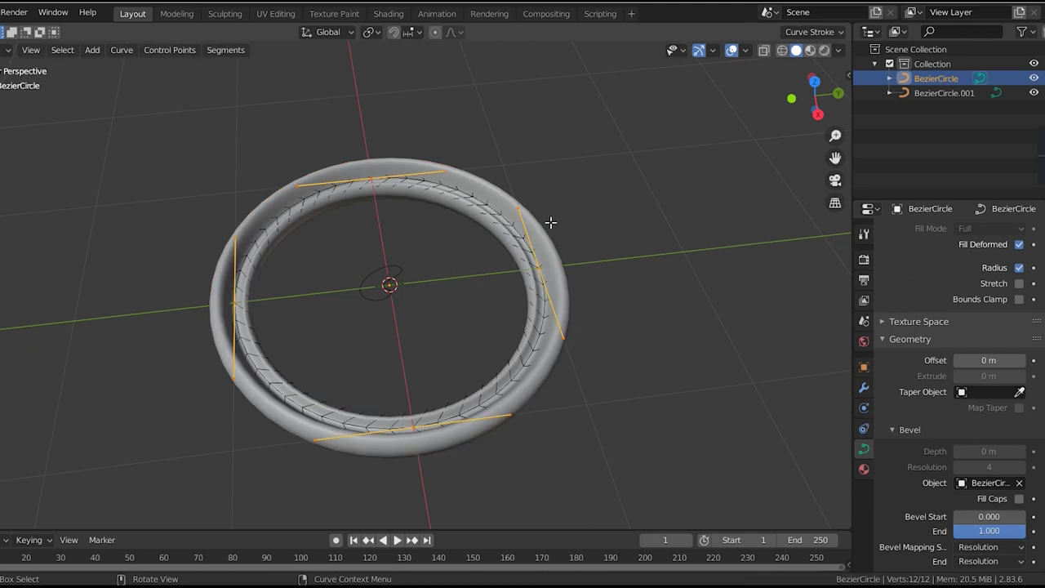
left_click(540, 268)
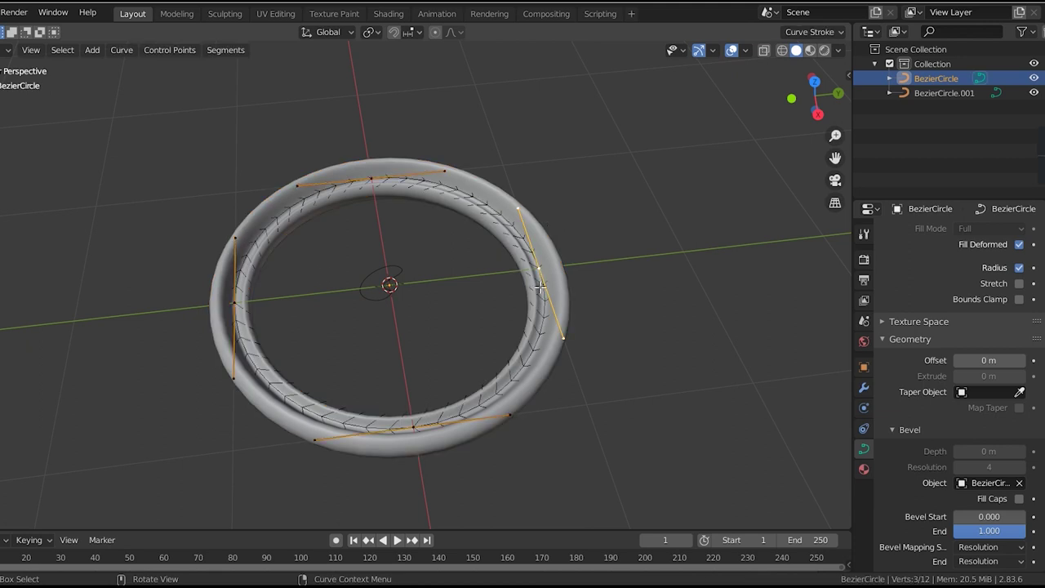
key("g")
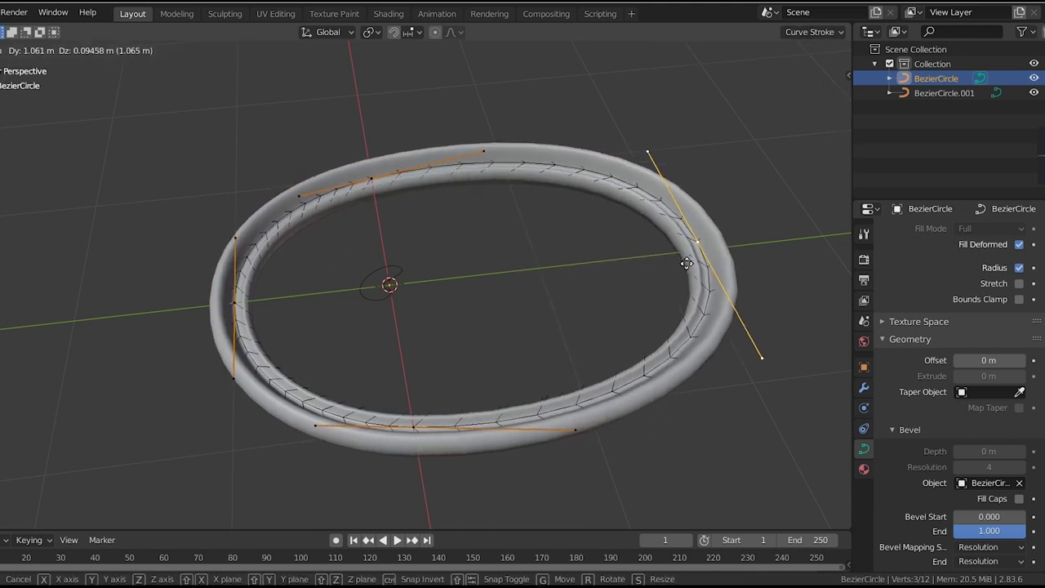
left_click(654, 337)
left_click(677, 355)
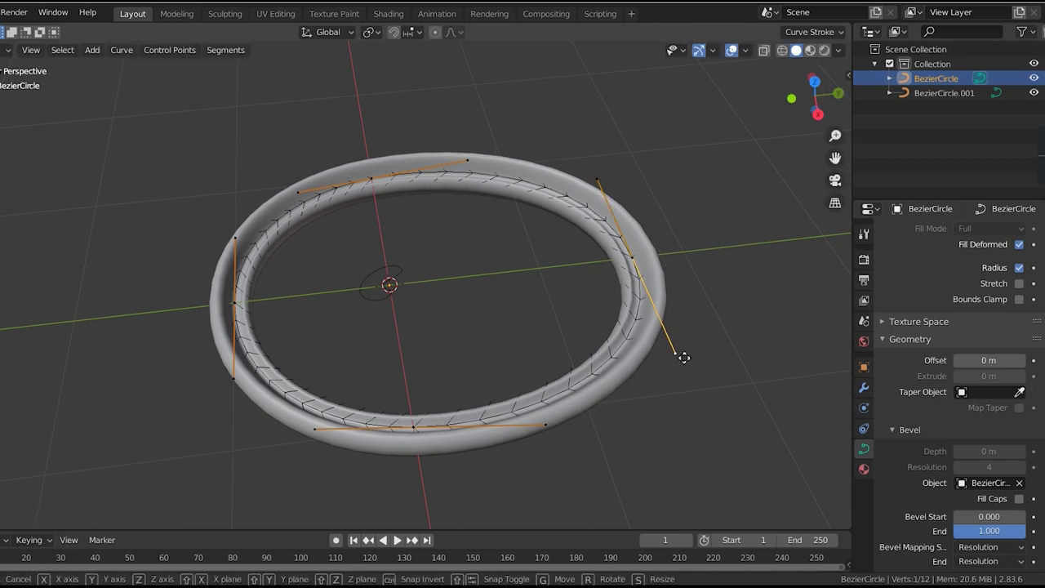
key("g")
left_click(727, 295)
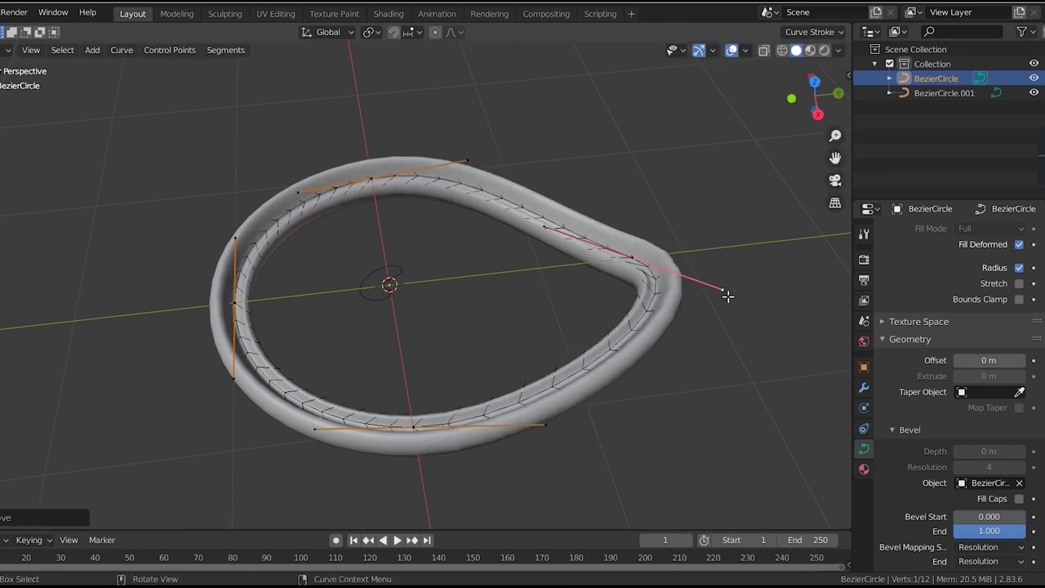
- Bend the opposite handle inward to pinch the ring and shift the top handle right
left_click(550, 229)
key("g")
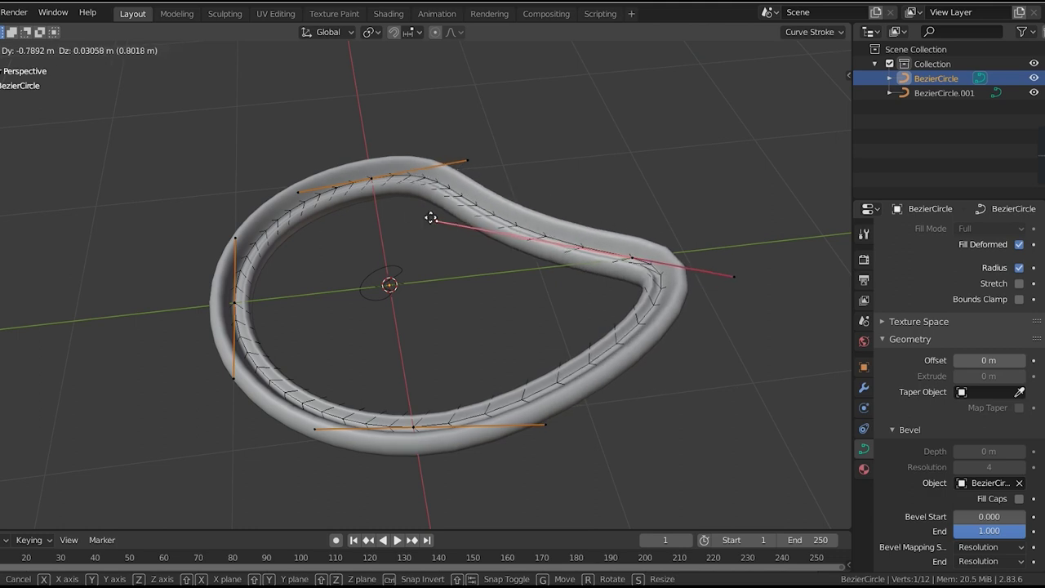
left_click(372, 316)
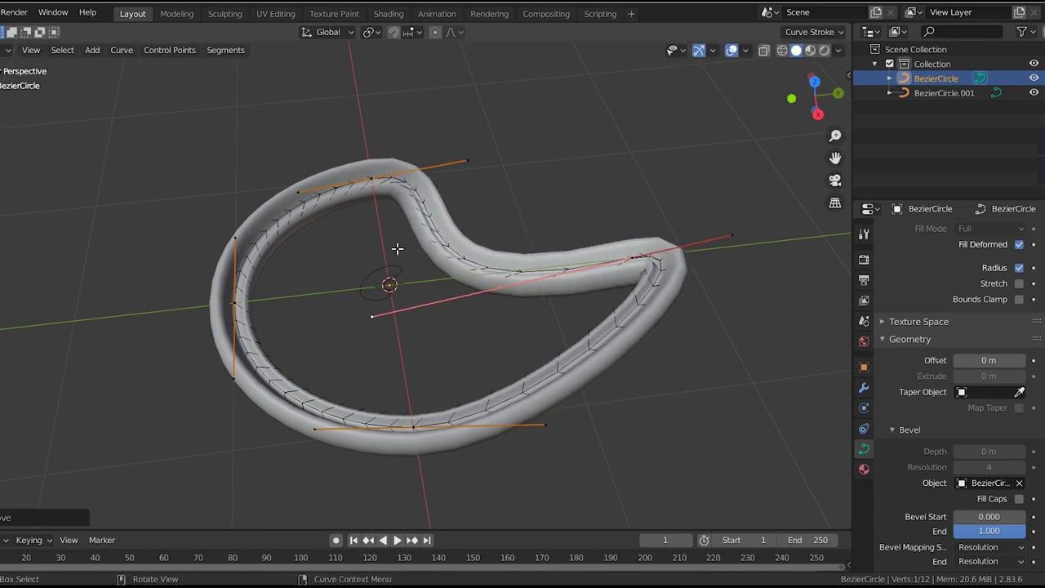
left_click(466, 164)
key("g")
left_click(630, 141)
mouse_move(618, 160)
middle_mouse_down()
mouse_move(603, 184)
mouse_move(564, 181)
mouse_move(502, 133)
mouse_move(401, 161)
mouse_move(343, 250)
mouse_move(243, 208)
mouse_move(240, 152)
mouse_move(350, 128)
mouse_move(560, 226)
mouse_move(613, 166)
mouse_move(553, 193)
mouse_move(551, 279)
mouse_move(533, 212)
middle_mouse_up()
scroll(550, 279, "up", 2)
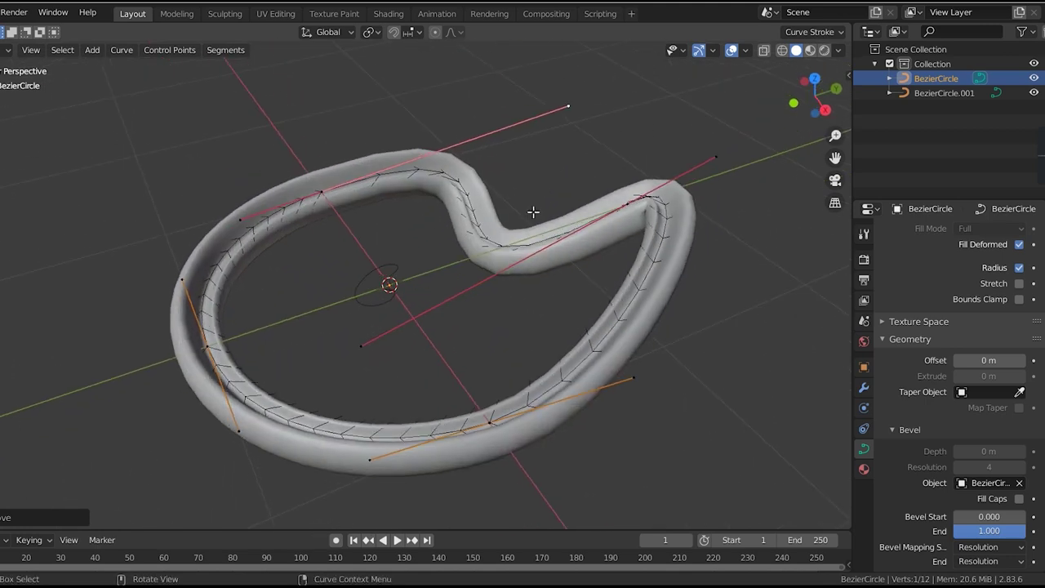
- Subdivide the whole ring curve to add more control points
key("a")
right_click(445, 189)
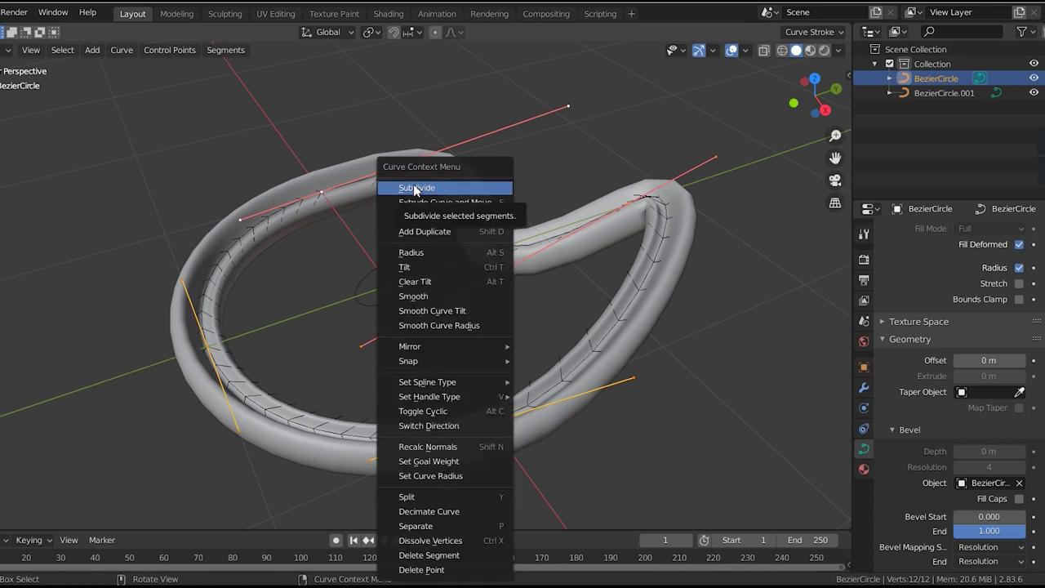
left_click(415, 188)
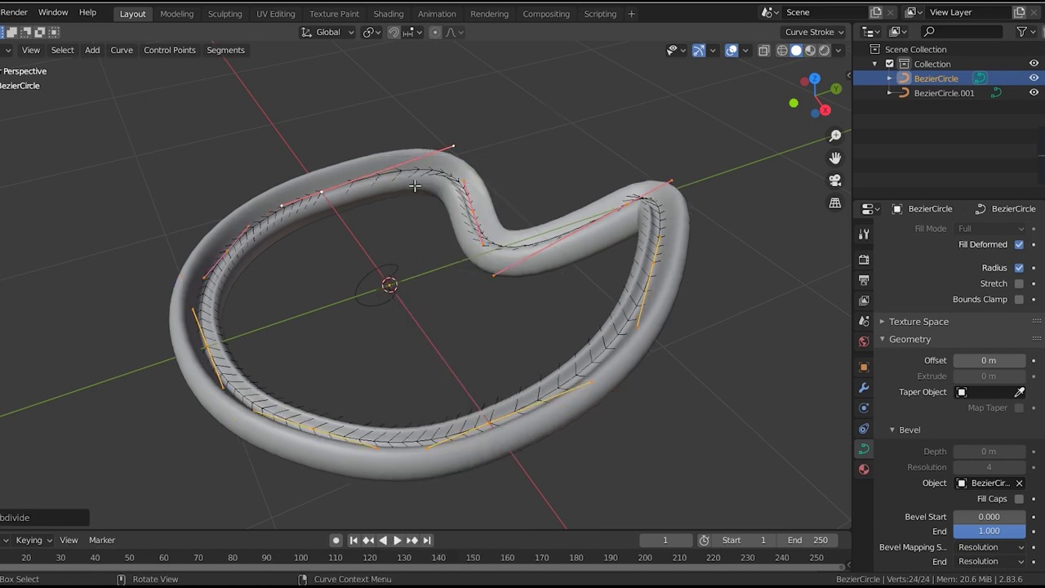
- Drag a right-side point outward and a left-side point up and out
left_click(655, 264)
key("g")
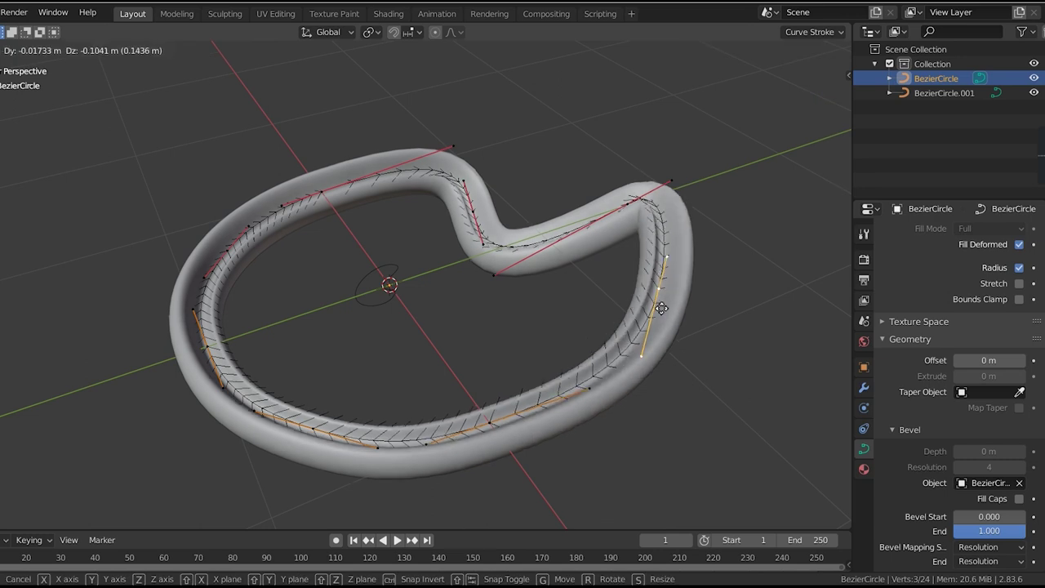
left_click(770, 424)
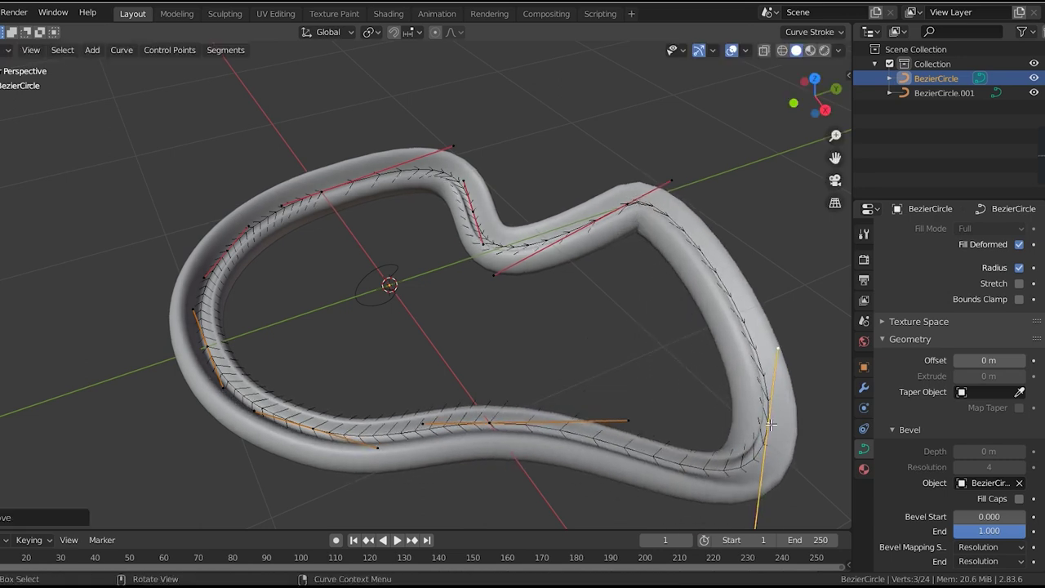
left_click(231, 258)
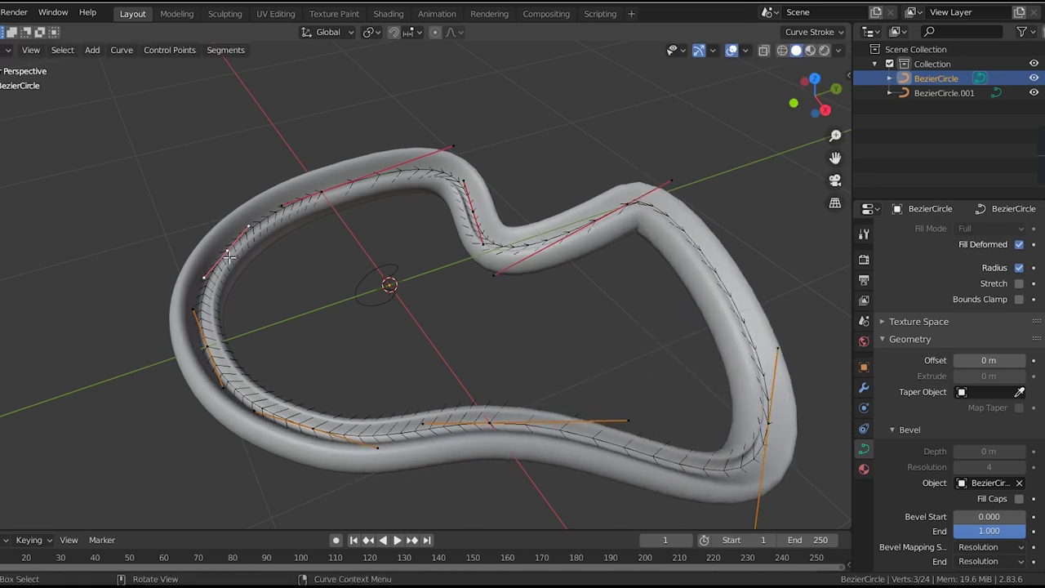
key("g")
left_click(119, 163)
mouse_move(269, 211)
middle_mouse_down()
mouse_move(602, 215)
mouse_move(457, 291)
middle_mouse_up()
- Add a new Bezier curve and place it above the ring
key("Tab")
left_click(92, 50)
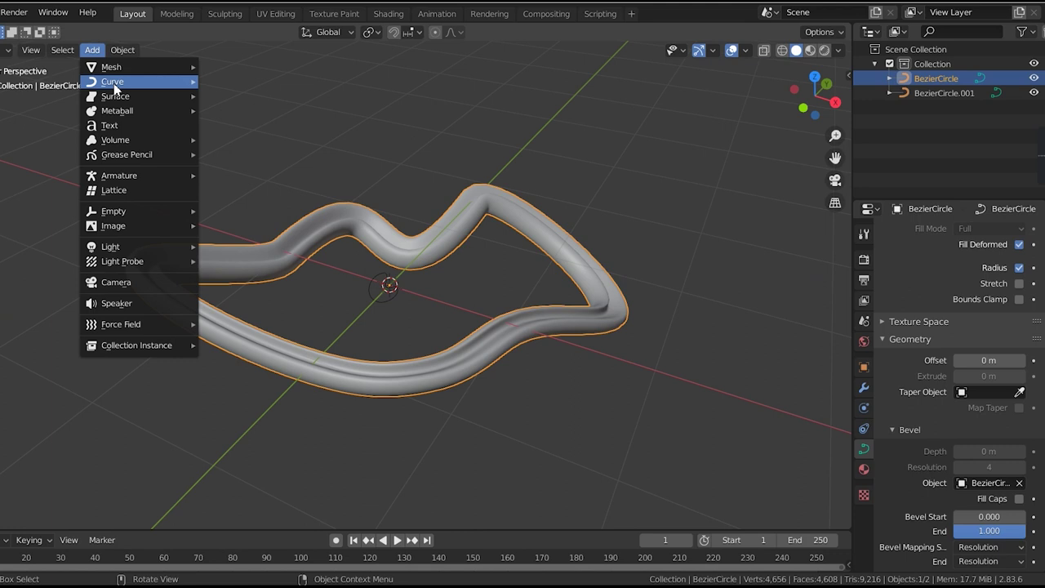
mouse_move(113, 82)
left_click(228, 84)
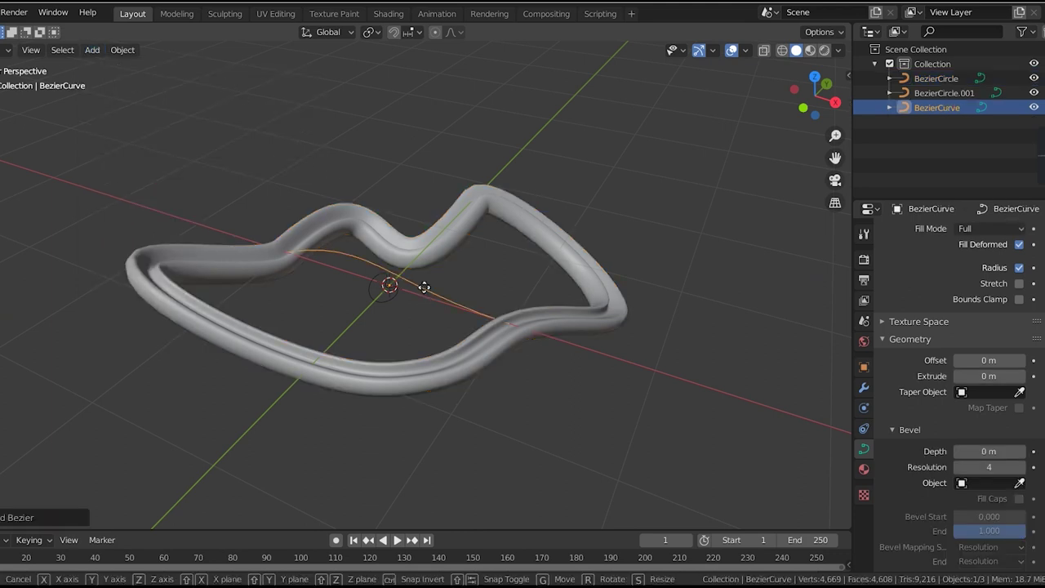
key("g")
left_click(417, 138)
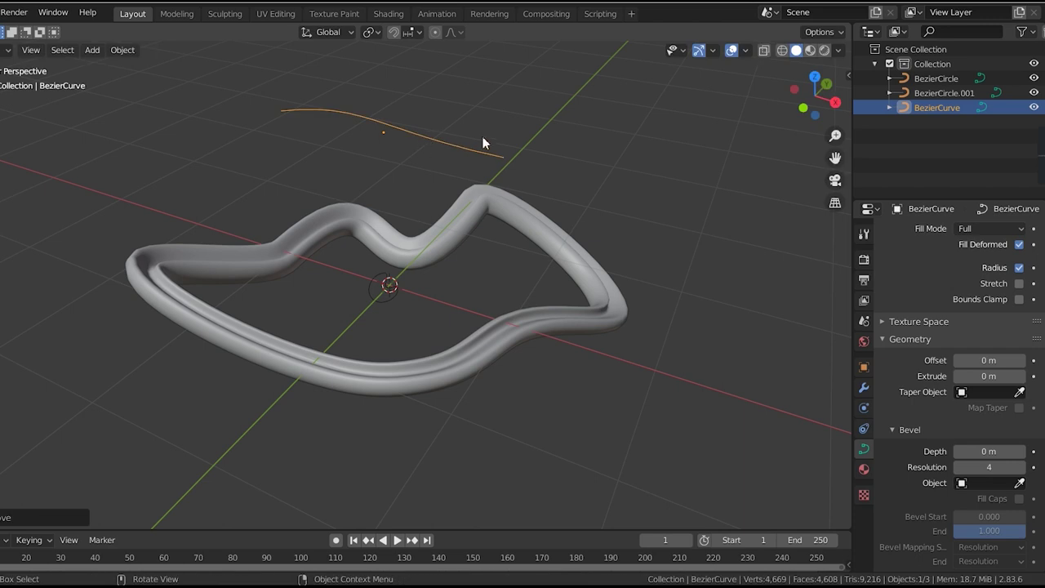
- Set the new curve's bevel object to BezierCircle.001
scroll(939, 338, "down", 3)
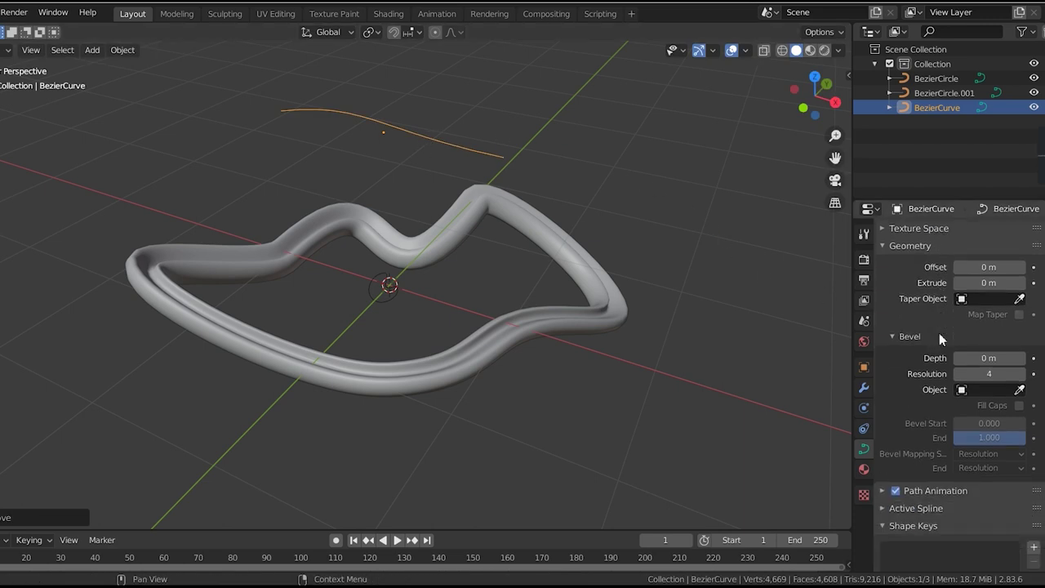
scroll(939, 332, "down", 2)
left_click(1020, 343)
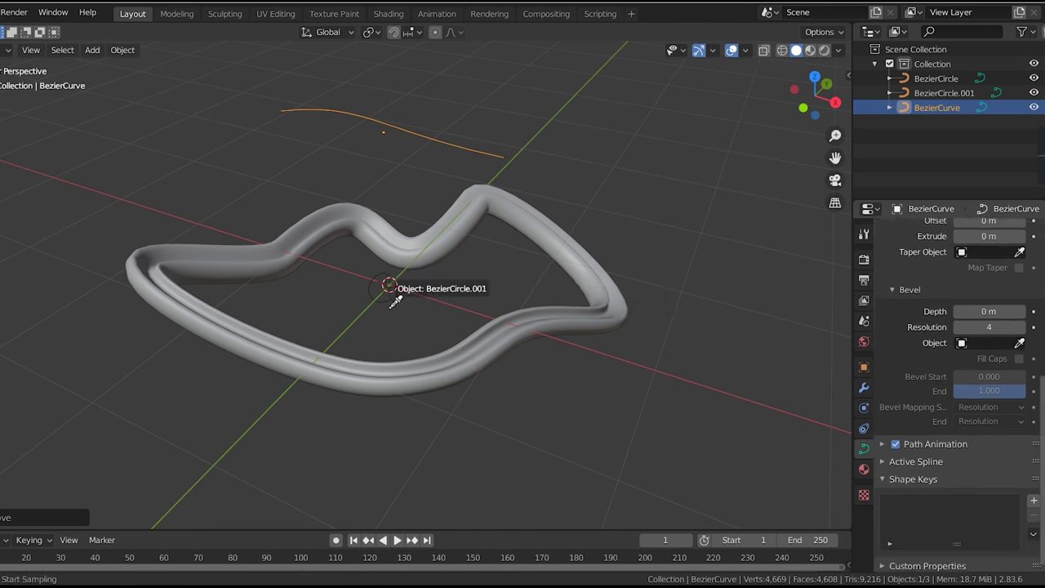
left_click(405, 278)
- In Edit Mode on BezierCurve, frame the tube and move its end control point
mouse_move(409, 262)
middle_mouse_down()
mouse_move(544, 163)
mouse_move(448, 109)
mouse_move(403, 136)
mouse_move(468, 205)
mouse_move(549, 148)
mouse_move(578, 150)
mouse_move(555, 140)
middle_mouse_up()
key("Tab")
key("KP_Decimal")
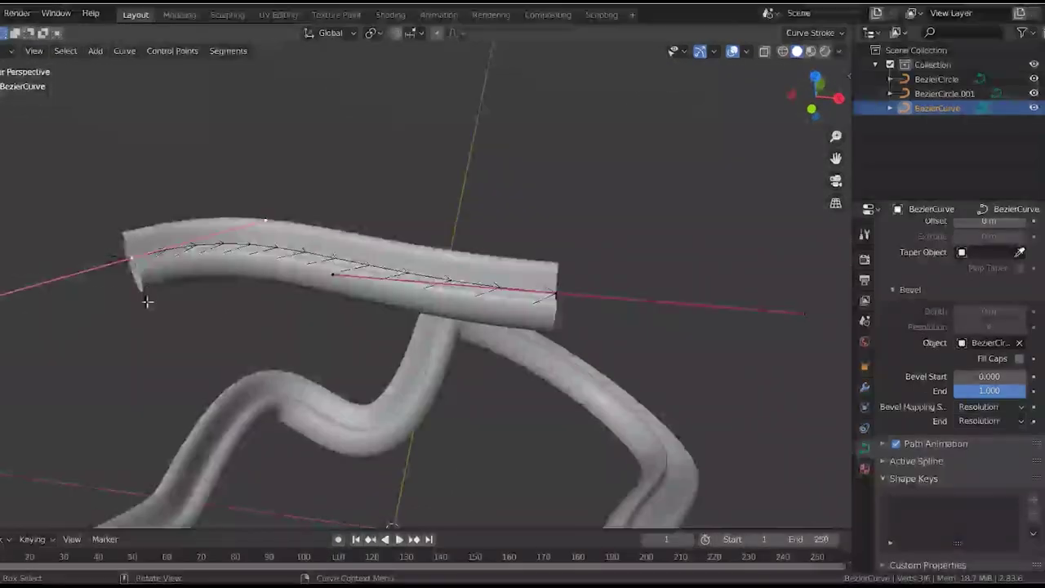
key("g")
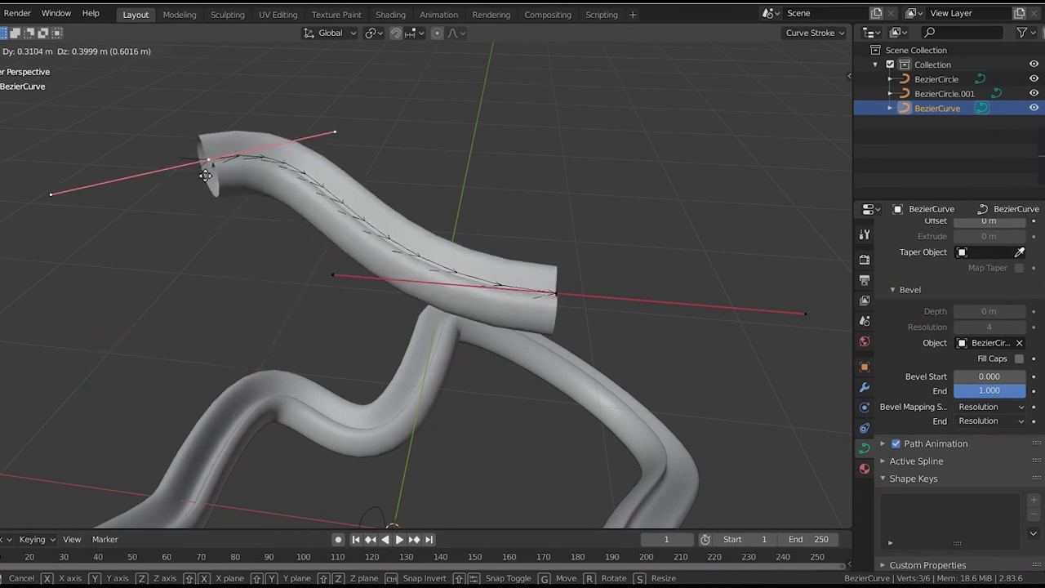
left_click(206, 177)
- Tilt a control point with Ctrl+T to twist the tube, then return to Object Mode
mouse_move(471, 167)
middle_mouse_down()
mouse_move(539, 142)
mouse_move(642, 142)
mouse_move(642, 158)
mouse_move(612, 171)
middle_mouse_up()
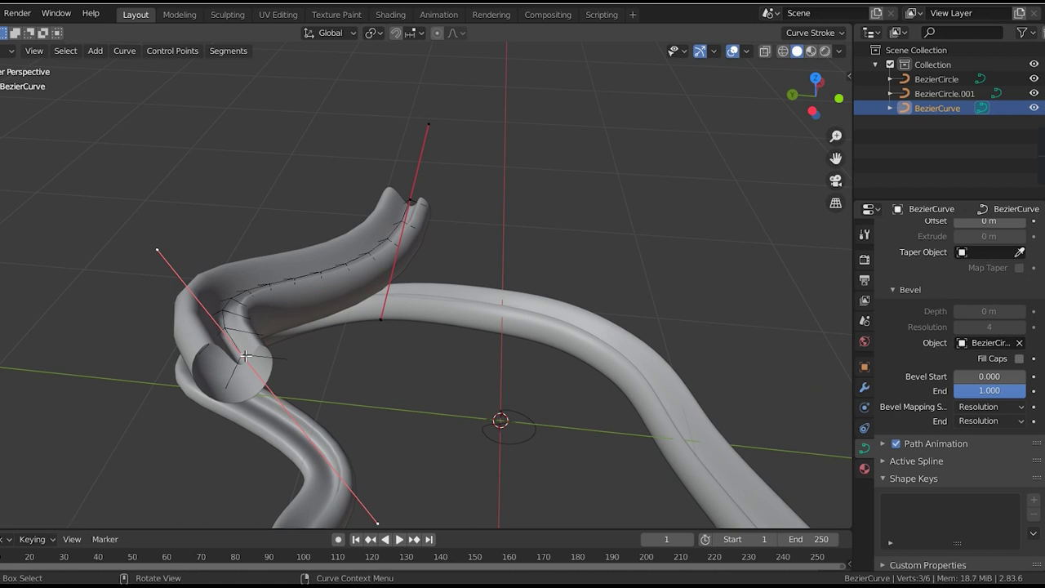
key("ctrl+t")
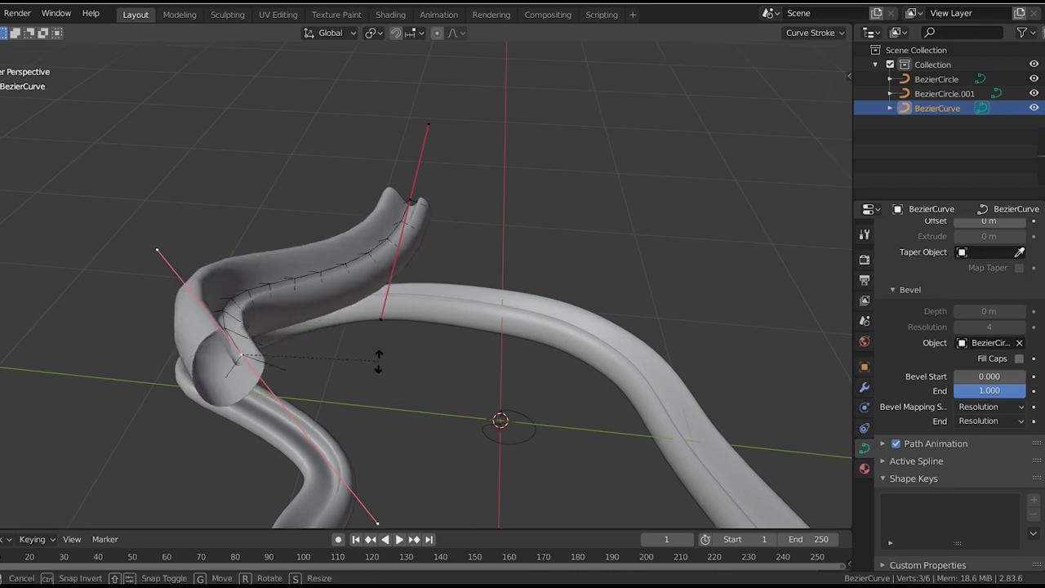
left_click(300, 271)
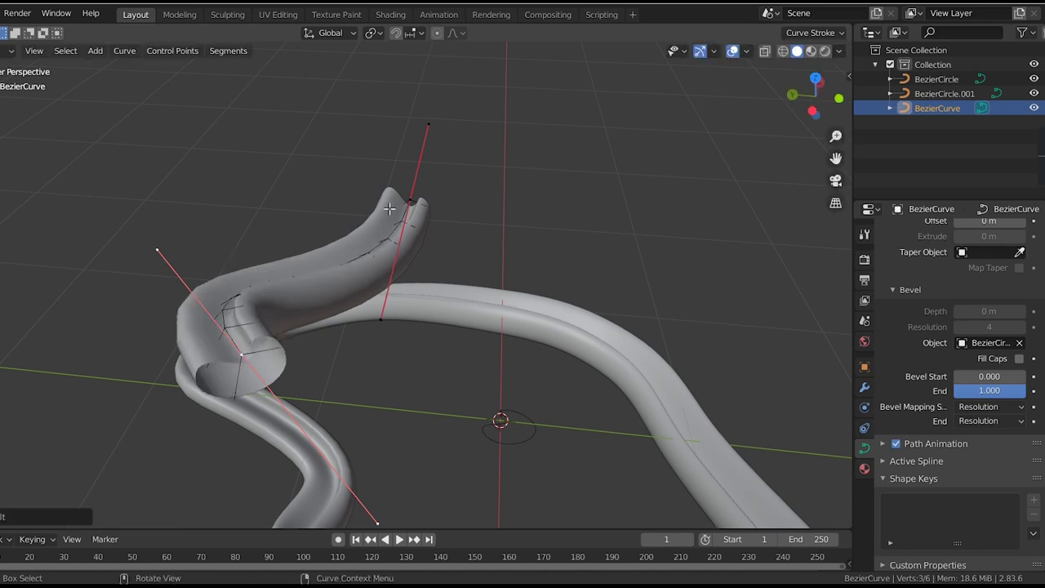
left_click(407, 200)
mouse_move(541, 201)
middle_mouse_down()
mouse_move(410, 264)
mouse_move(406, 287)
mouse_move(324, 236)
mouse_move(351, 239)
middle_mouse_up()
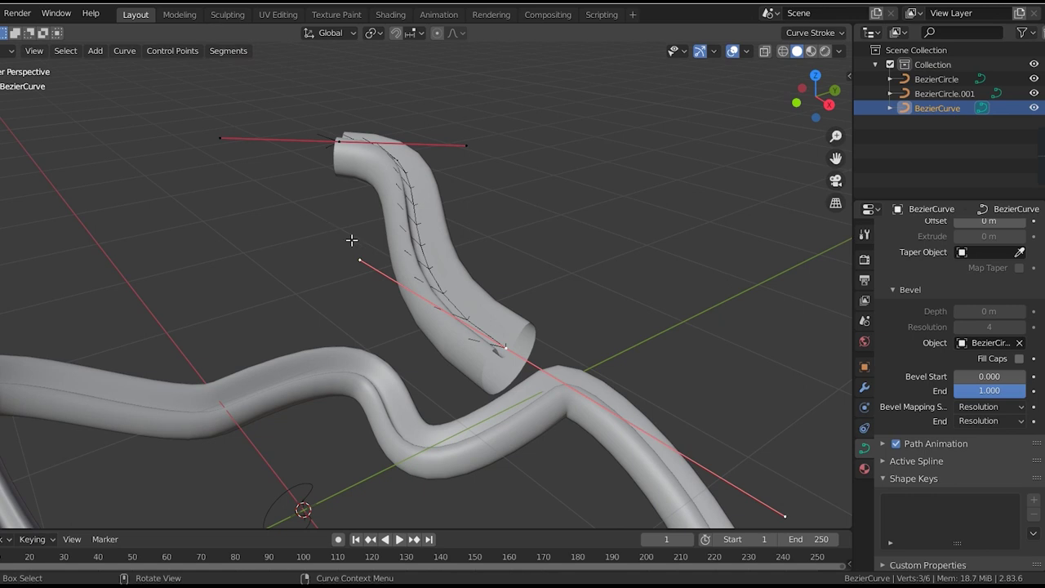
key("Tab")
middle_click_drag(599, 339, 129, 120)
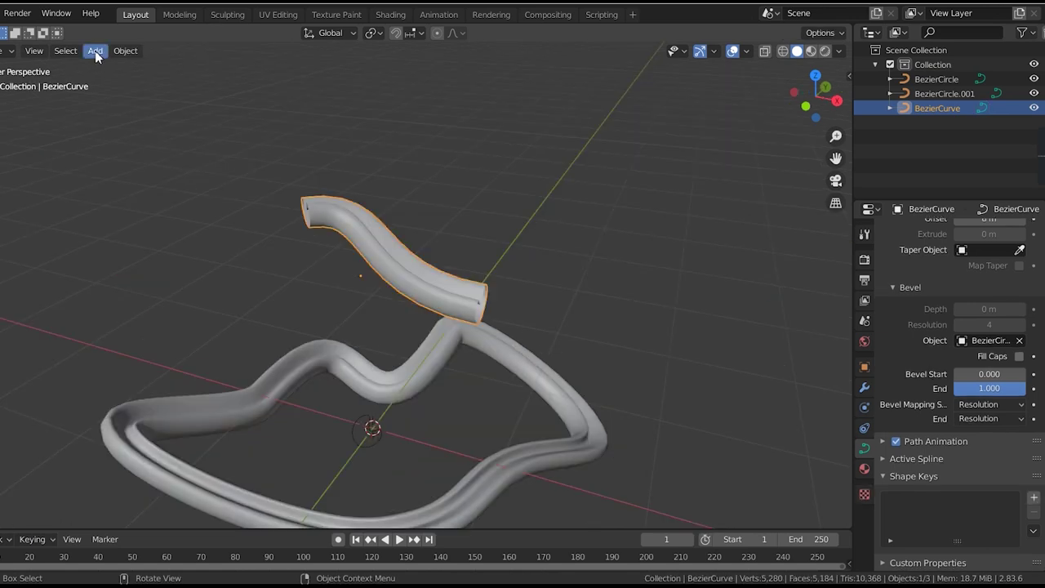
- Add BezierCurve.001 and assign it as BezierCurve's taper object
left_click(94, 51)
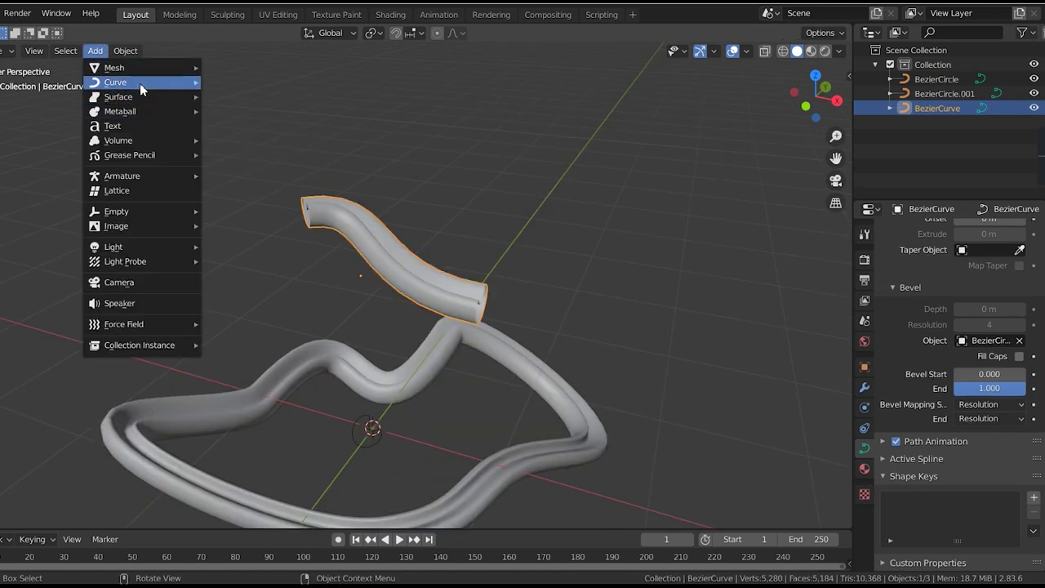
mouse_move(116, 82)
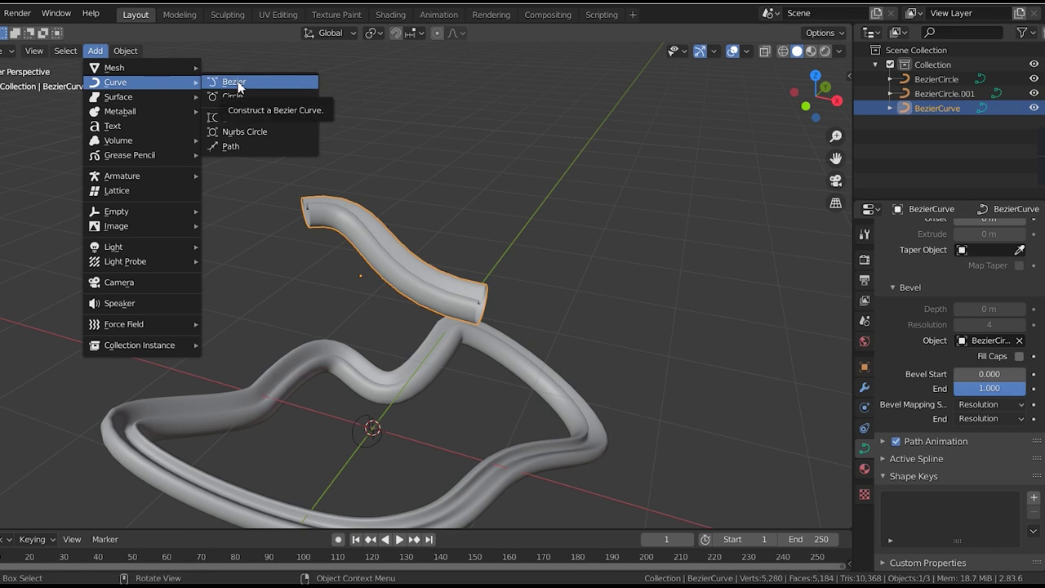
left_click(235, 82)
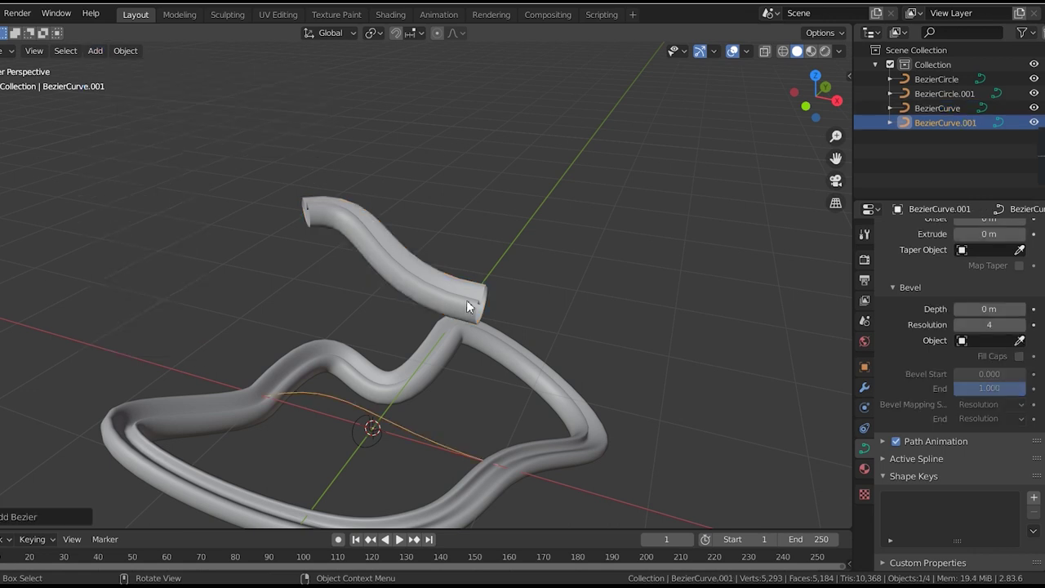
left_click(433, 291)
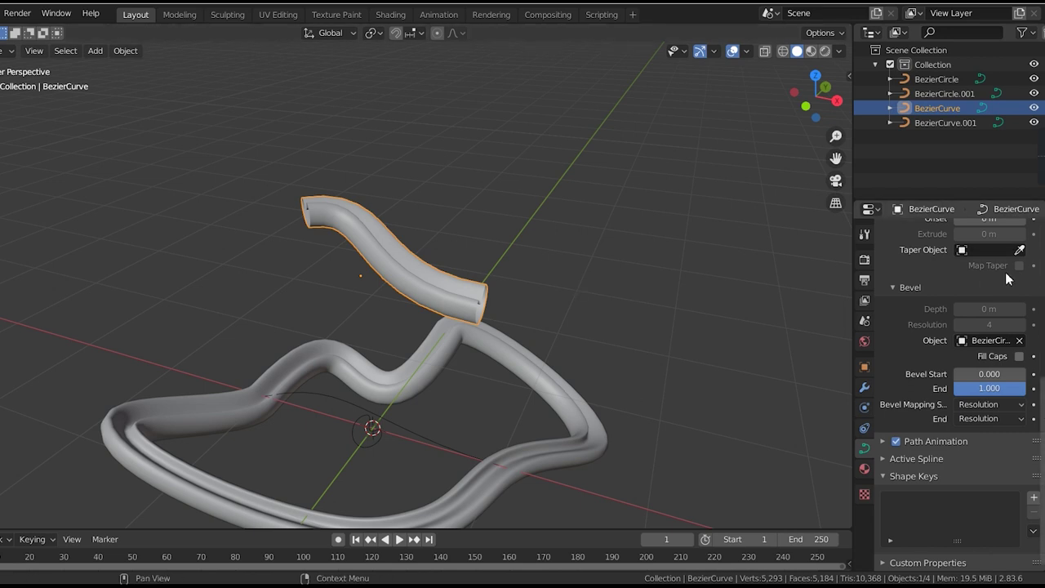
scroll(875, 312, "up", 3)
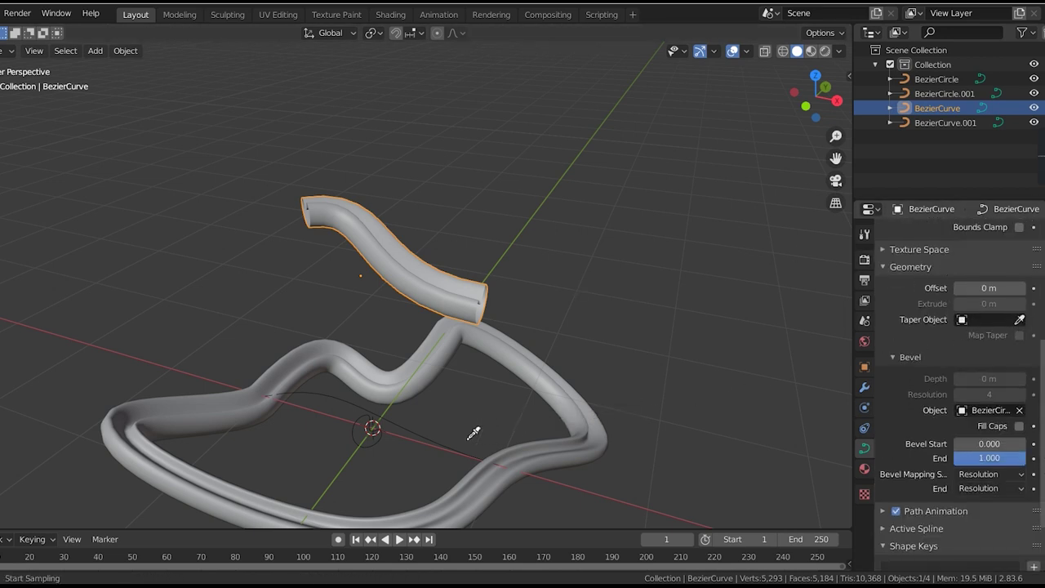
left_click(422, 433)
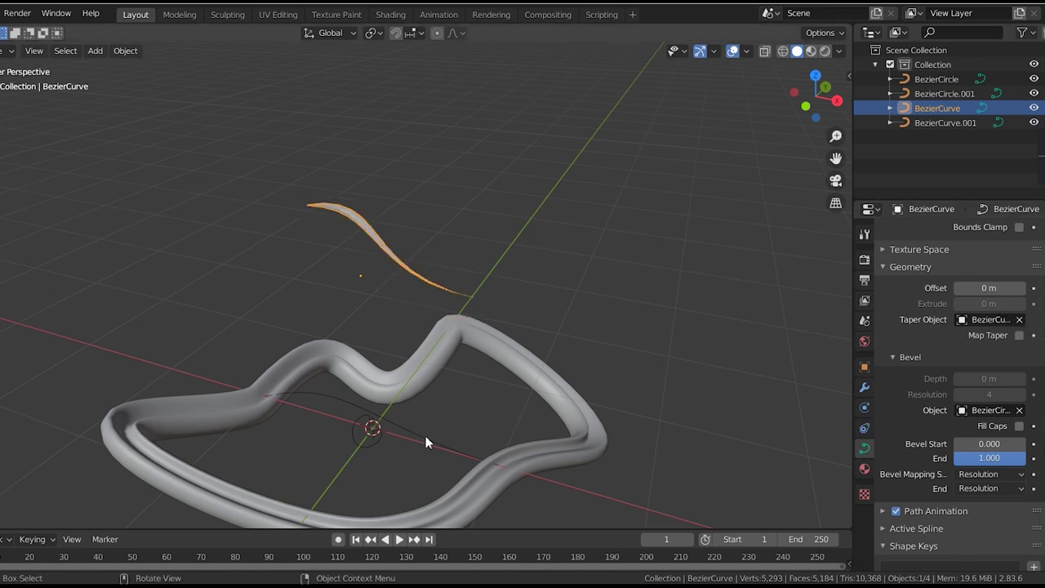
left_click(397, 432)
- Edit BezierCurve.001 in front view, dragging its handles to widen and curl the taper profile
left_click(394, 426)
key("Tab")
left_click(816, 120)
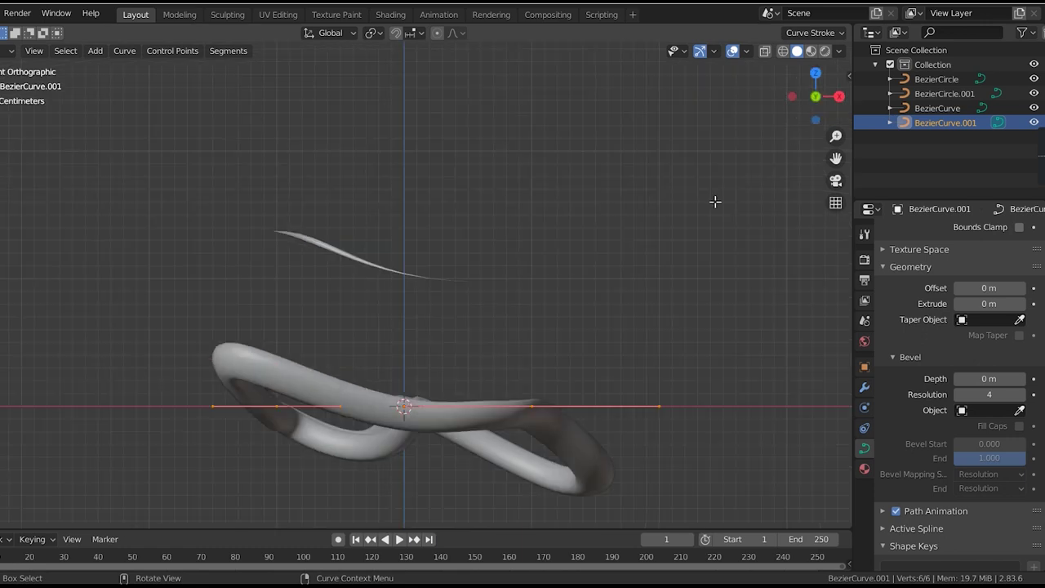
middle_click_drag(333, 409, 403, 496)
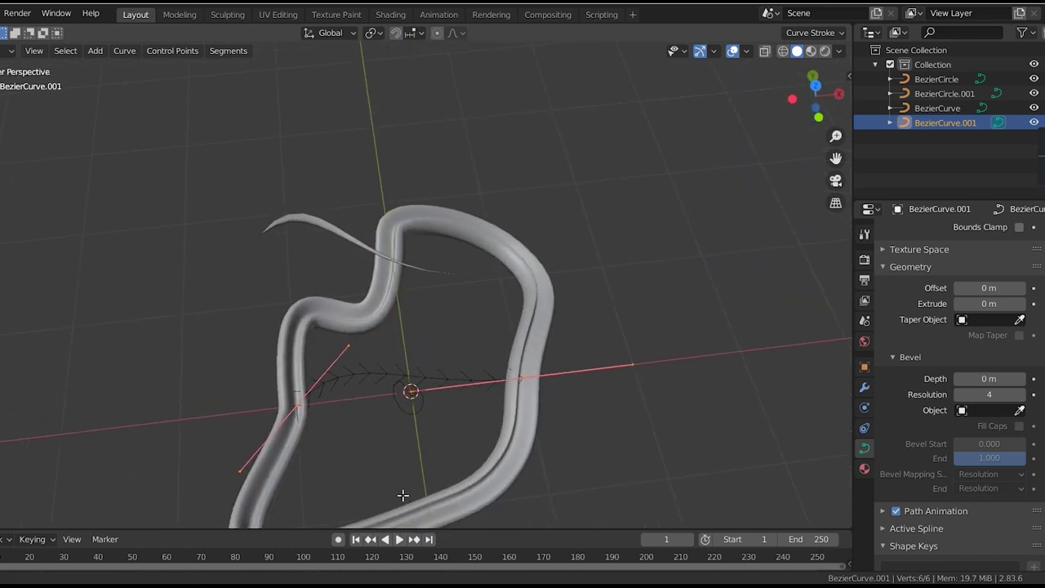
left_click_drag(355, 344, 352, 174)
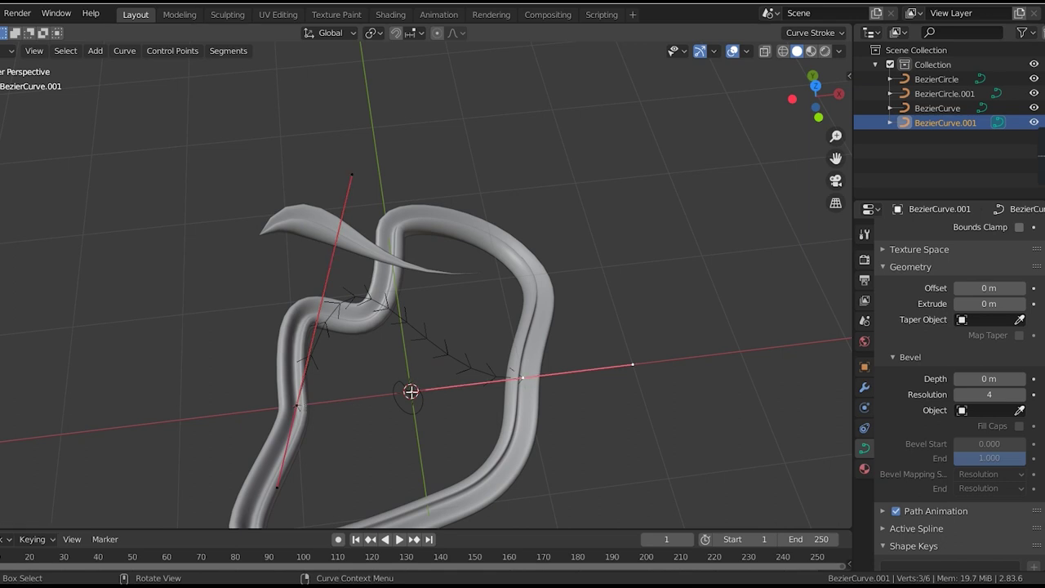
left_click_drag(410, 391, 532, 328)
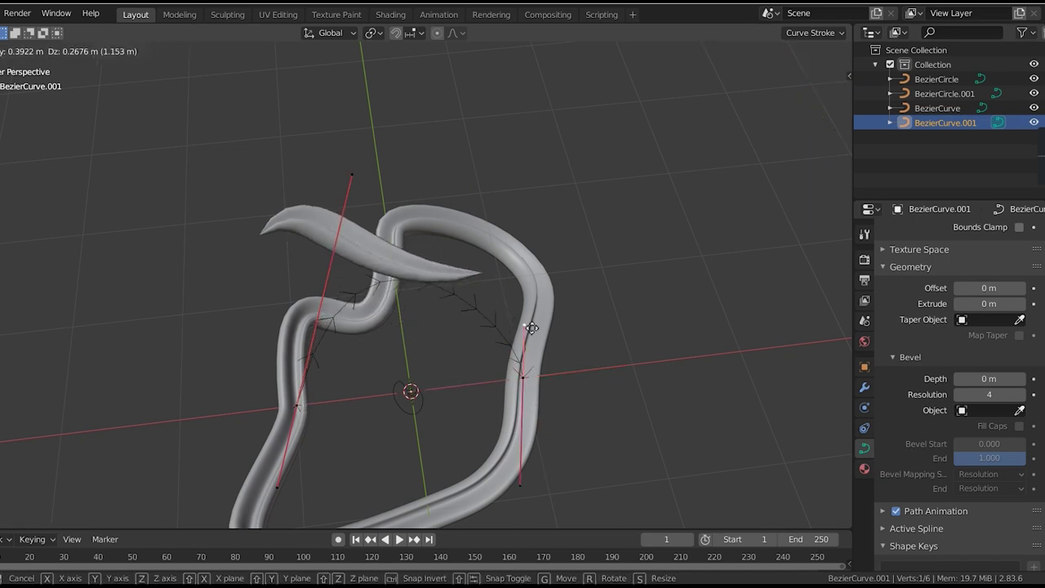
left_click_drag(532, 327, 432, 343)
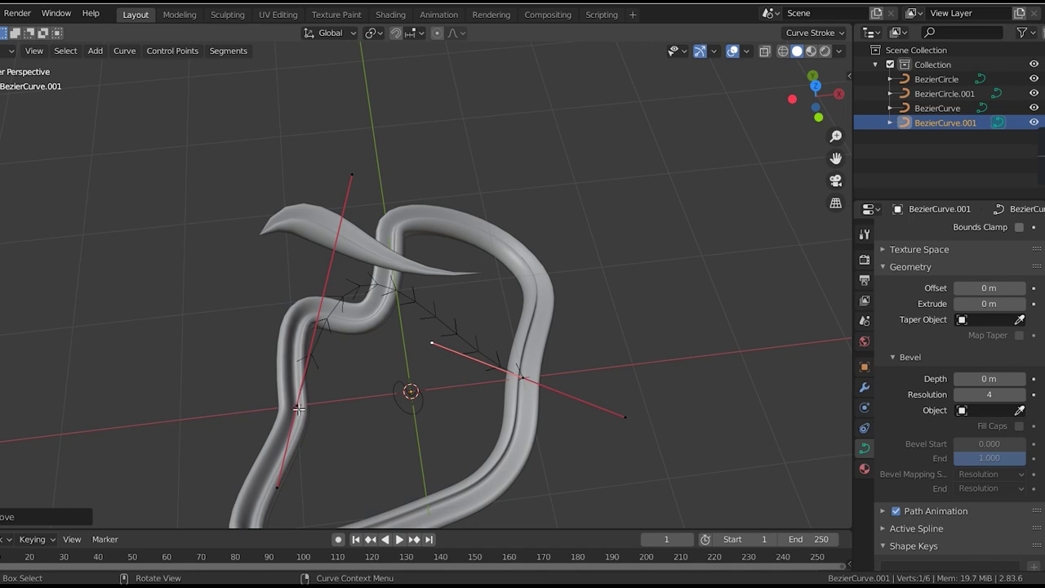
left_click_drag(353, 174, 333, 201)
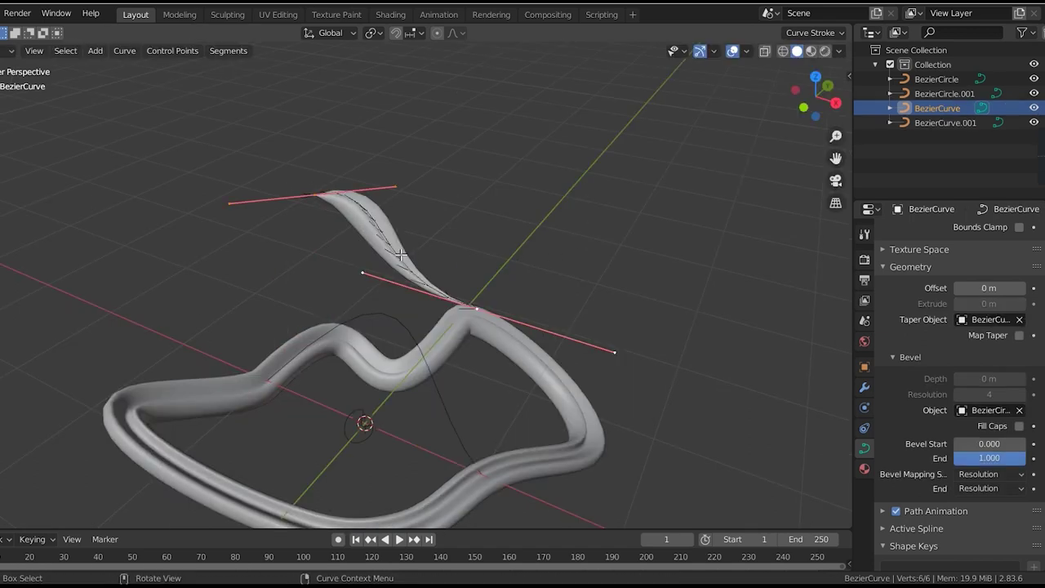
right_click(401, 256)
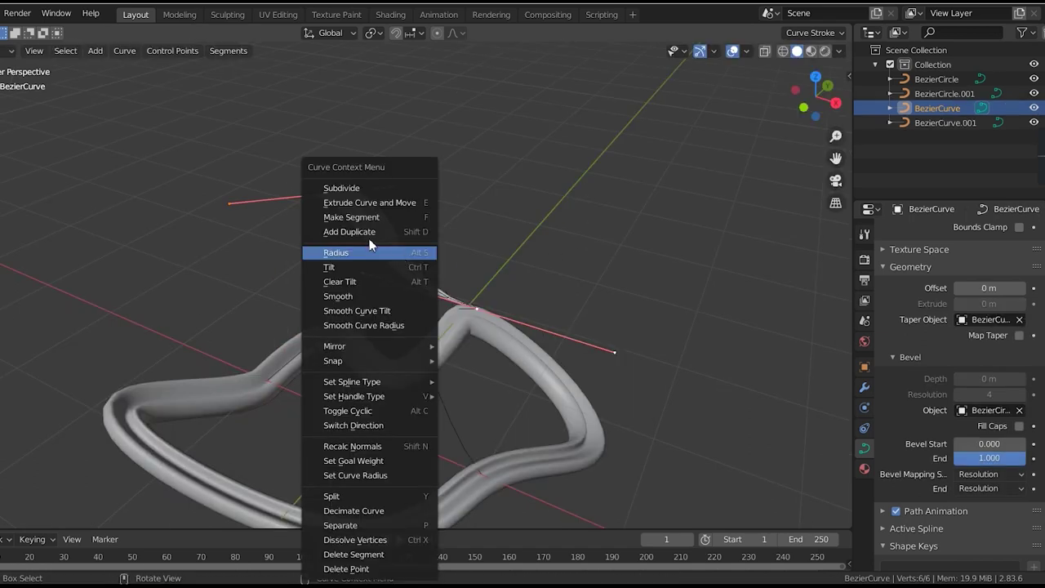
- Subdivide the leaf path and move its points and end point into a long sweeping arch
left_click(352, 191)
middle_click_drag(443, 243, 443, 303)
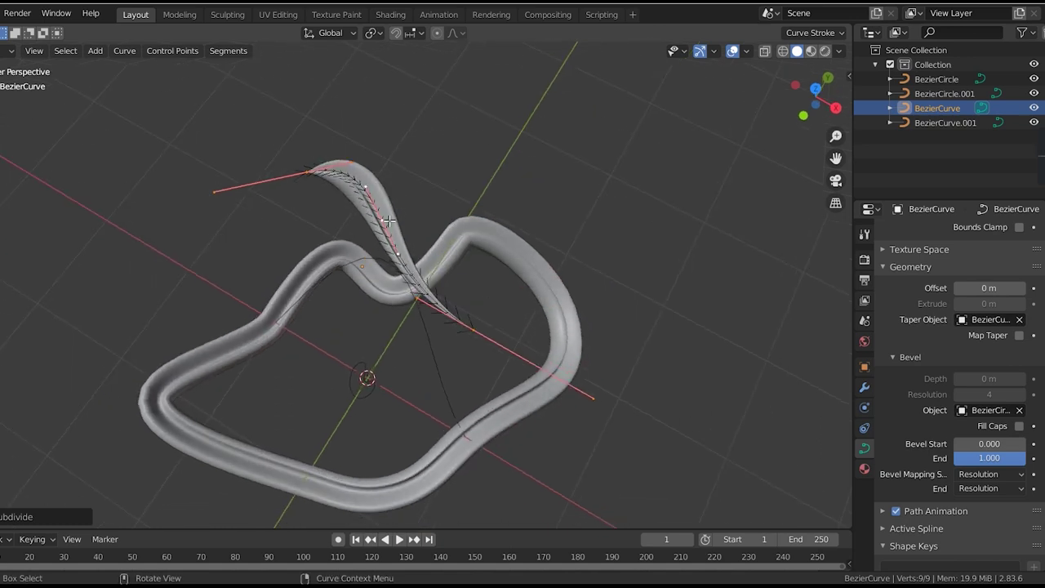
key("g")
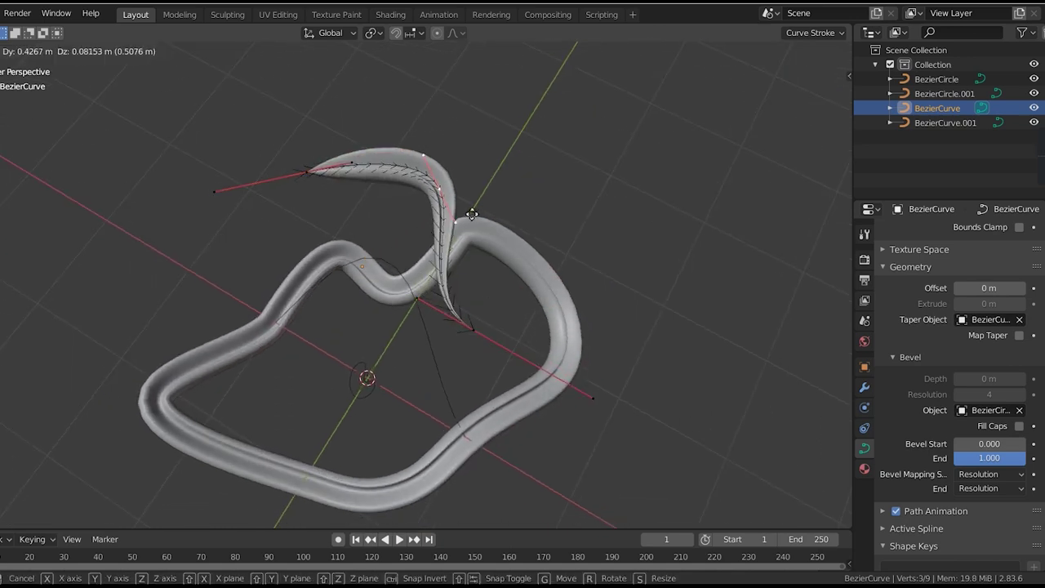
left_click(460, 212)
key("g")
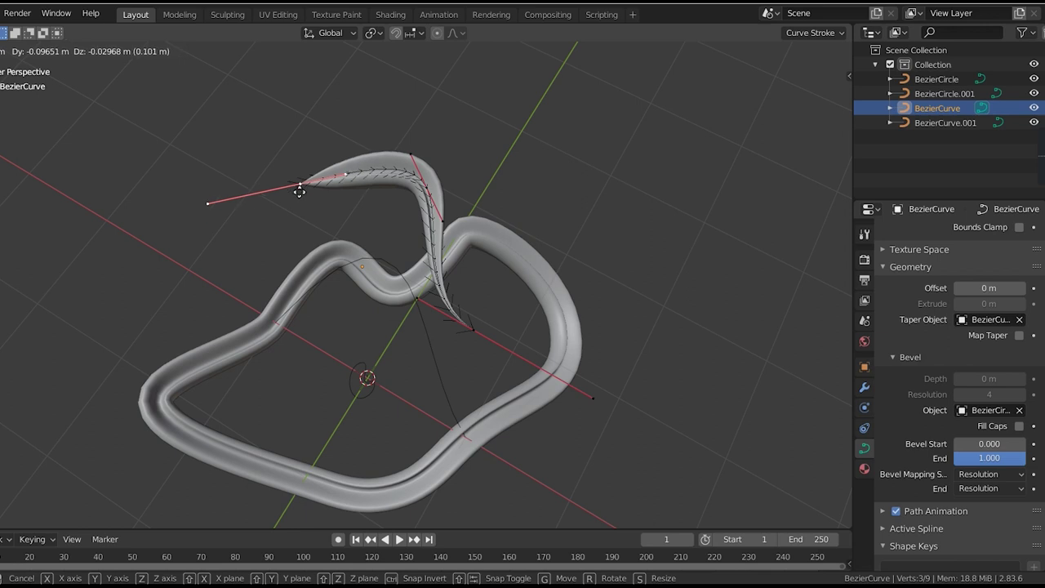
left_click(268, 110)
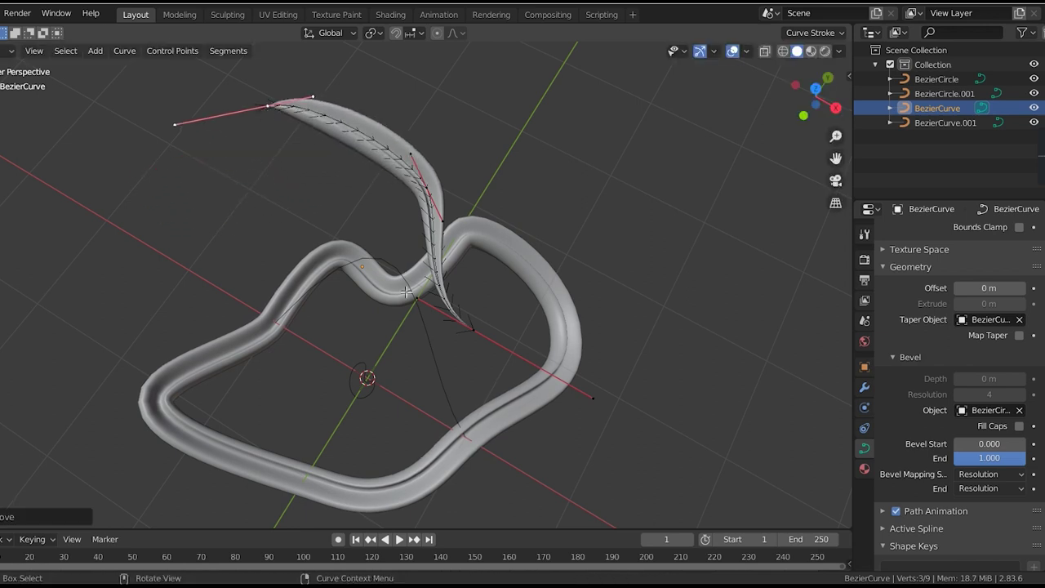
key("g")
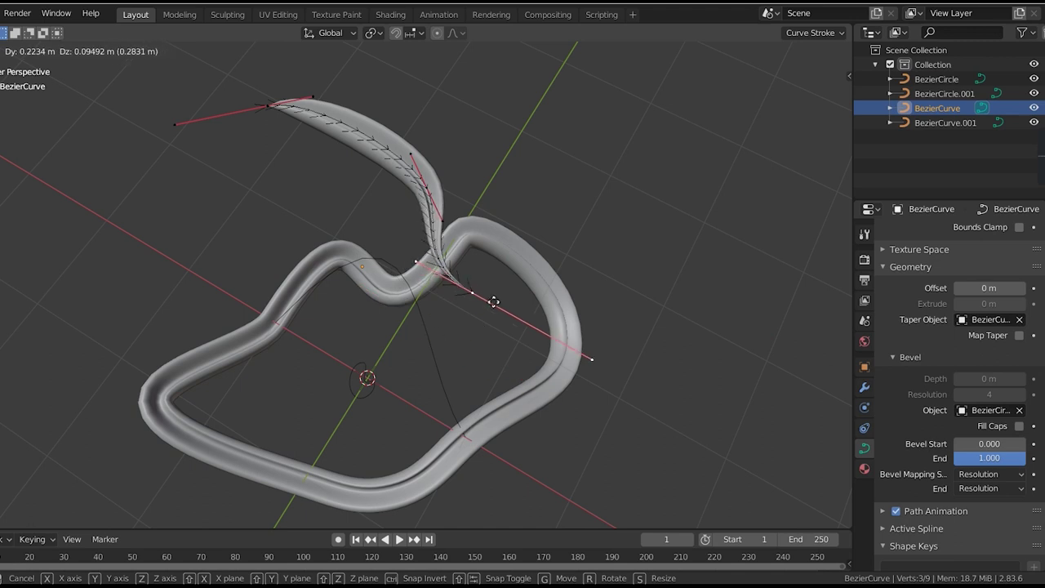
left_click(504, 310)
mouse_move(465, 304)
middle_mouse_down()
mouse_move(329, 229)
mouse_move(296, 297)
mouse_move(533, 254)
middle_mouse_up()
- Back in Object Mode, select only the leaf BezierCurve and convert it to a mesh
key("Tab")
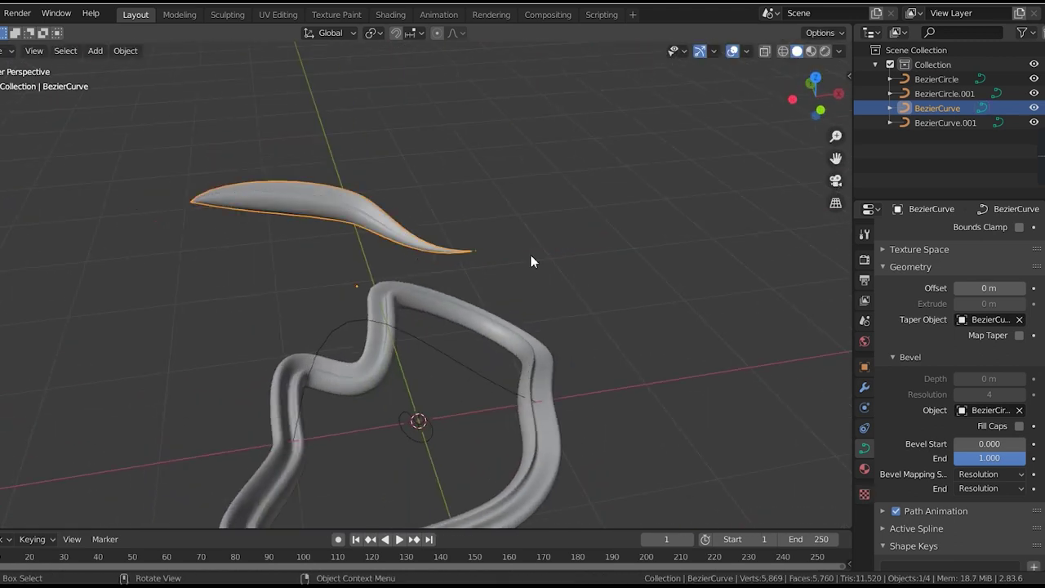
left_click(478, 219)
left_click(334, 214)
right_click(336, 202)
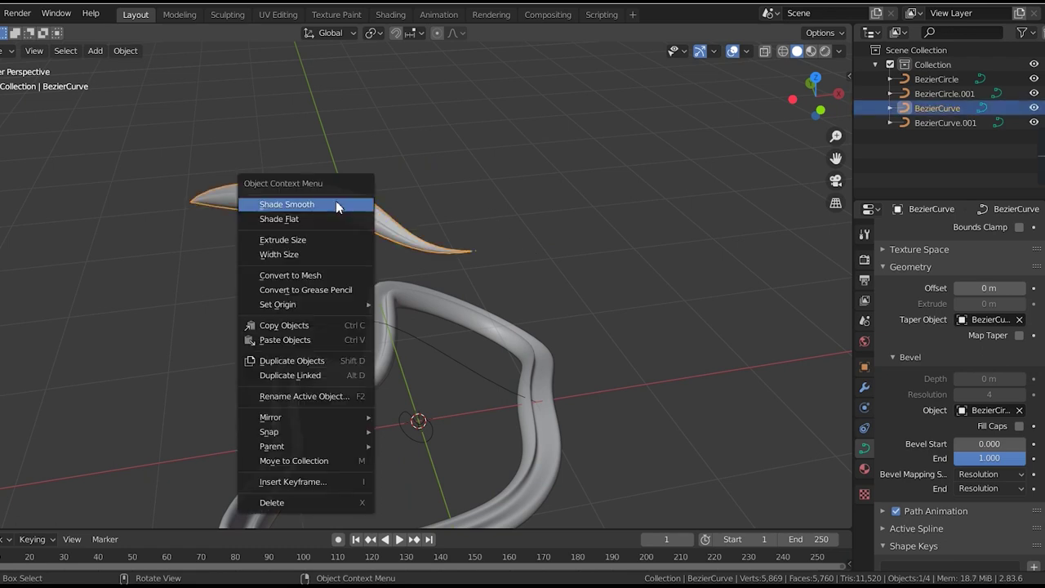
left_click(324, 275)
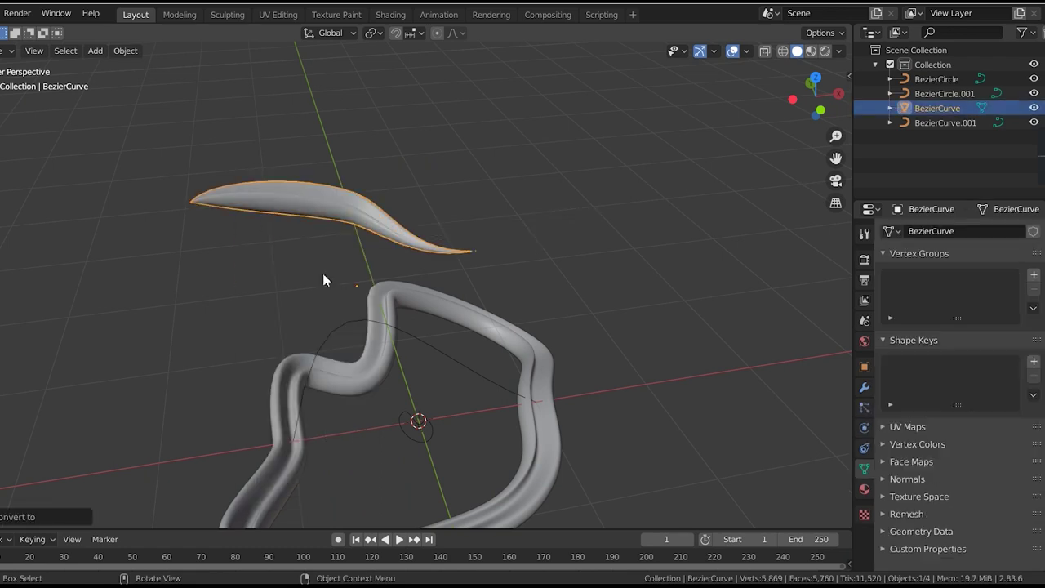
- Inspect the leaf mesh's 1,200-vertex wireframe in Edit Mode, orbiting and zooming around it
key("Tab")
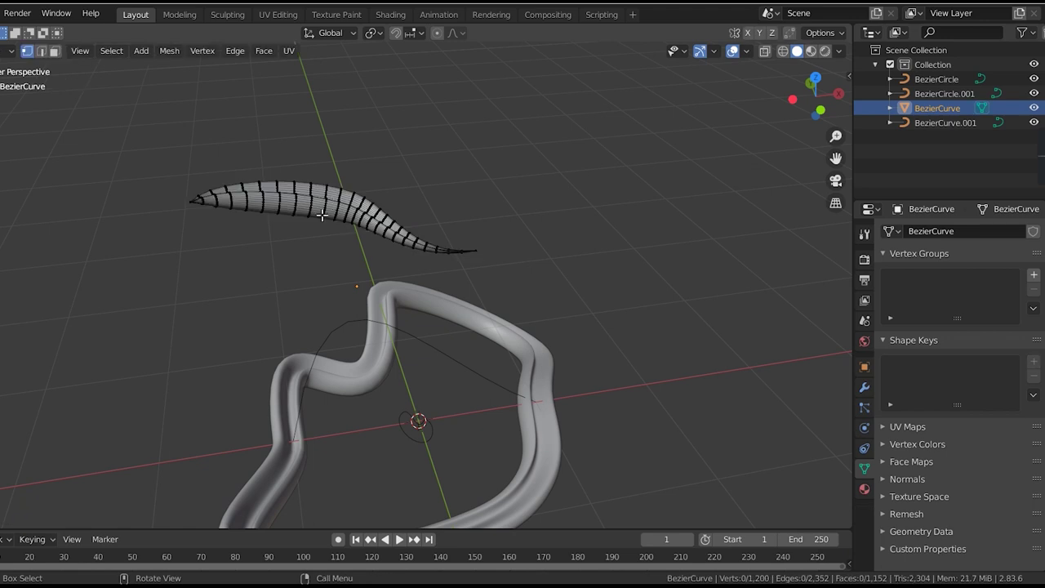
mouse_move(311, 191)
middle_mouse_down()
mouse_move(221, 147)
mouse_move(121, 159)
mouse_move(97, 218)
mouse_move(167, 309)
mouse_move(303, 234)
mouse_move(357, 159)
mouse_move(446, 140)
mouse_move(508, 146)
mouse_move(560, 237)
mouse_move(562, 204)
mouse_move(468, 175)
mouse_move(361, 173)
mouse_move(146, 248)
mouse_move(122, 269)
mouse_move(240, 243)
middle_mouse_up()
scroll(362, 175, "up", 2)
scroll(362, 175, "up", 2)
scroll(240, 243, "down", 2)
scroll(240, 243, "down", 2)
scroll(241, 244, "up", 1)
scroll(242, 243, "up", 1)
scroll(242, 243, "down", 1)
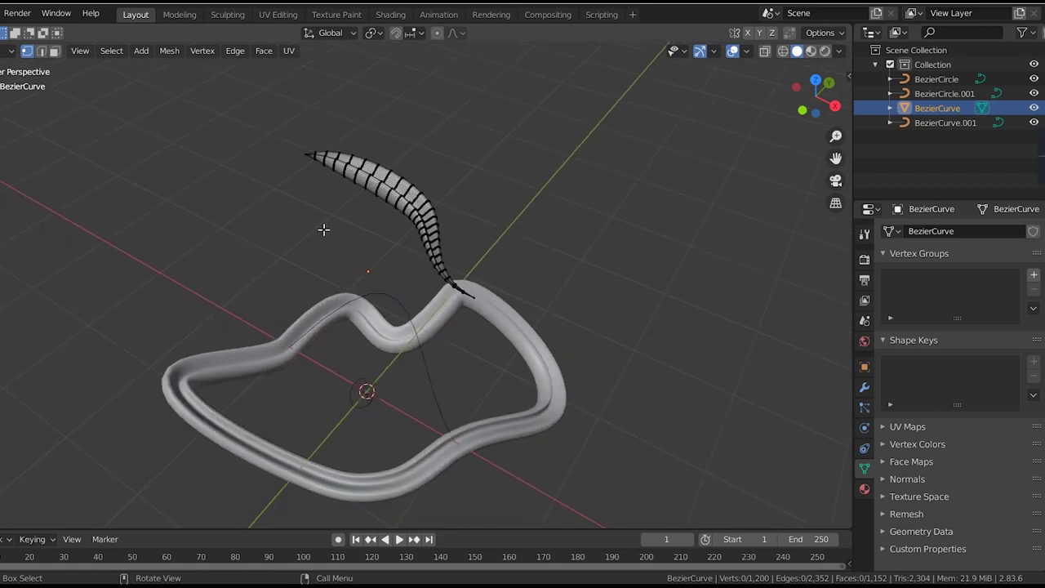